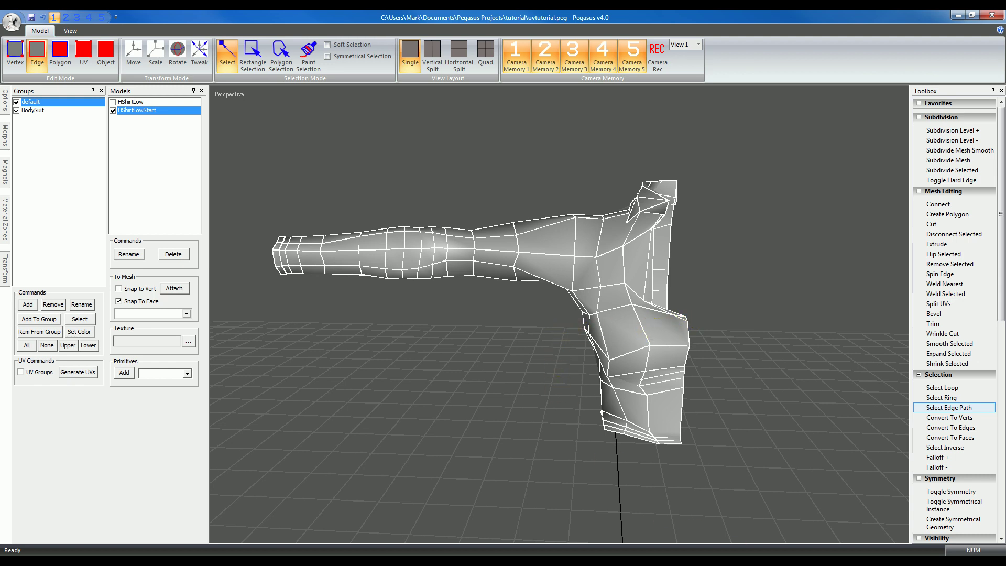
- Turn on UV groups and select the edge loop running down the shirt's side and along the underside of the sleeve
{"action": "middle_click_drag", "start_coordinate": [776, 312], "coordinate": [492, 426]}
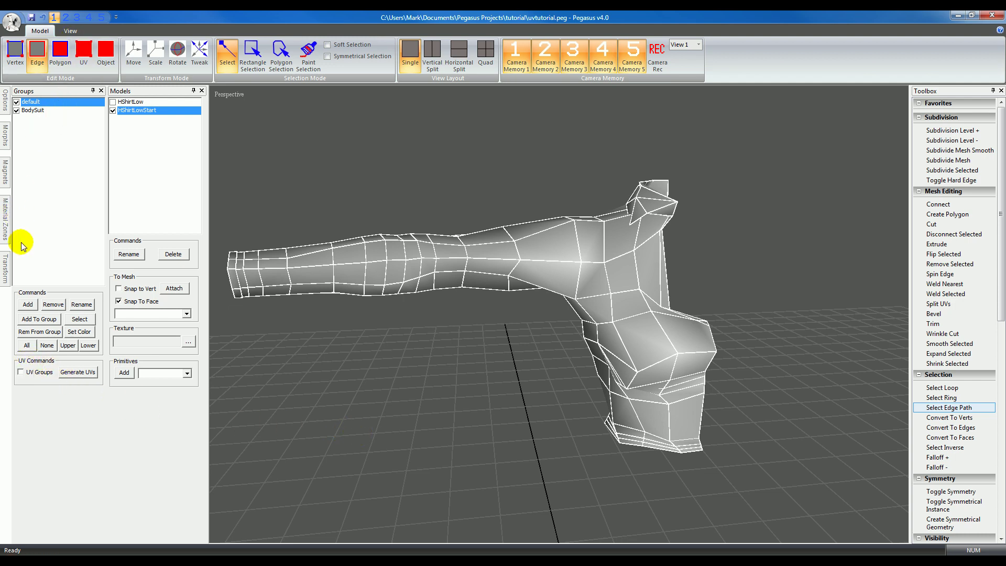
{"action": "left_click", "coordinate": [22, 373]}
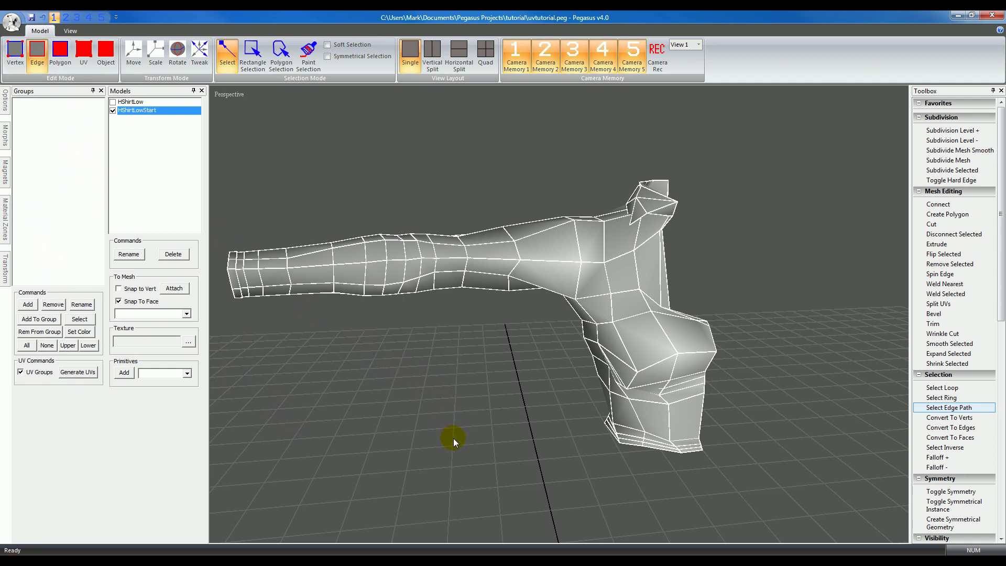
{"action": "middle_click_drag", "start_coordinate": [486, 452], "coordinate": [460, 379]}
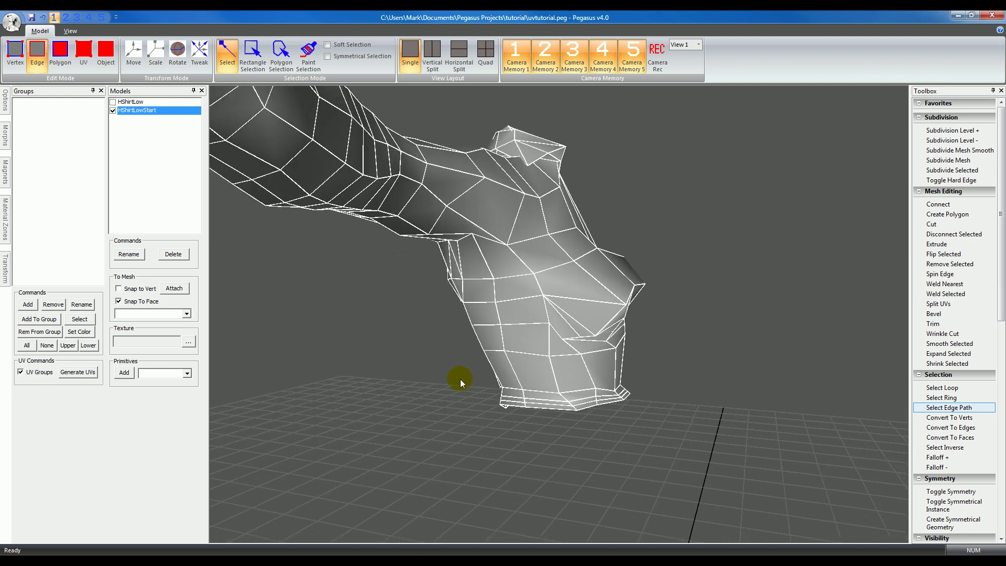
{"action": "left_click", "coordinate": [524, 404]}
{"action": "mouse_move", "coordinate": [554, 435]}
{"action": "middle_mouse_down"}
{"action": "mouse_move", "coordinate": [509, 398]}
{"action": "mouse_move", "coordinate": [519, 375]}
{"action": "mouse_move", "coordinate": [560, 417]}
{"action": "middle_mouse_up"}
{"action": "left_click", "coordinate": [504, 385]}
{"action": "left_click", "coordinate": [942, 389]}
{"action": "right_click_drag", "start_coordinate": [522, 434], "coordinate": [507, 418]}
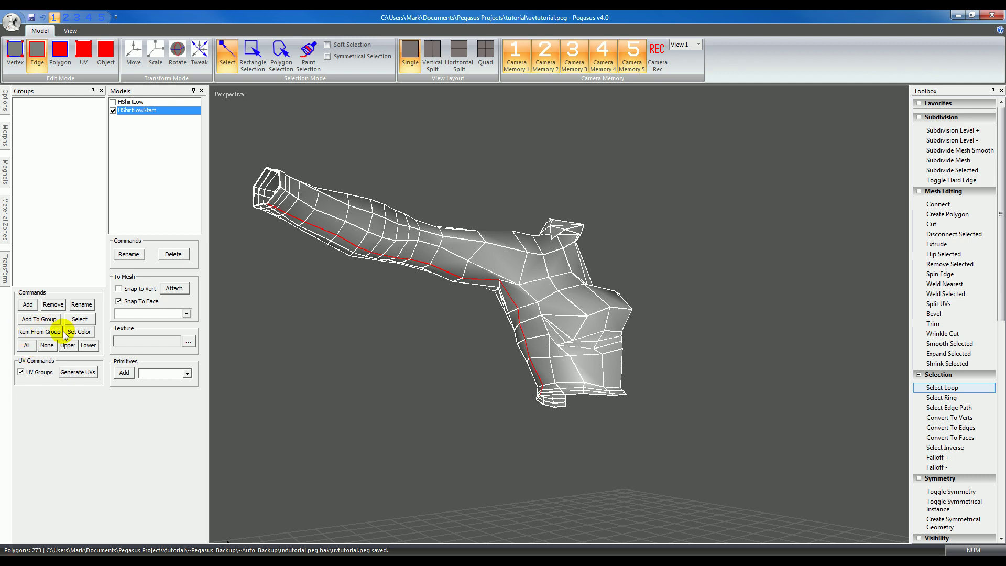
- Create a UV group named uvseams from the selected edges
{"action": "left_click", "coordinate": [28, 306]}
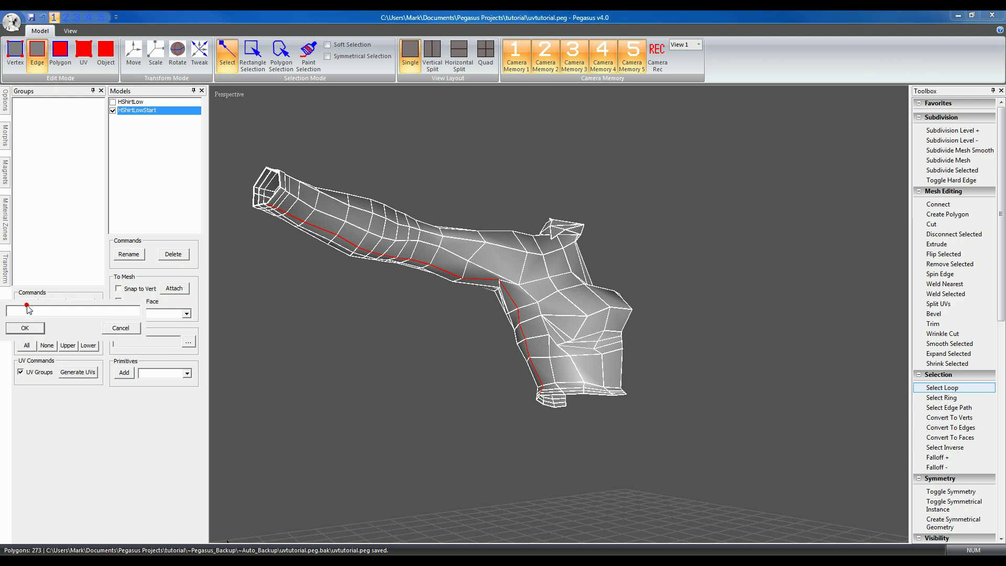
{"action": "left_click", "coordinate": [72, 308]}
{"action": "type", "text": "uvse"}
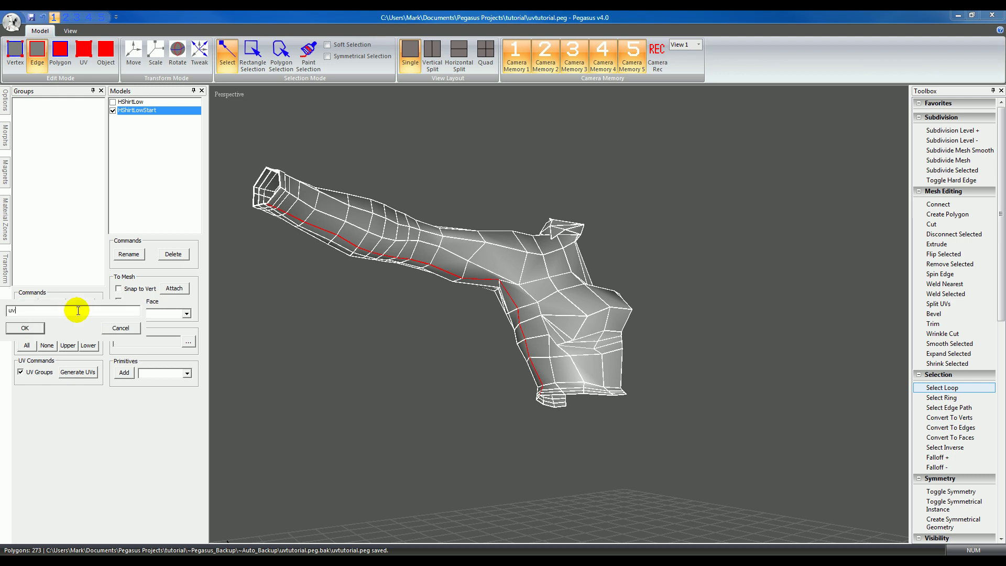
{"action": "type", "text": "m"}
{"action": "type", "text": "ms"}
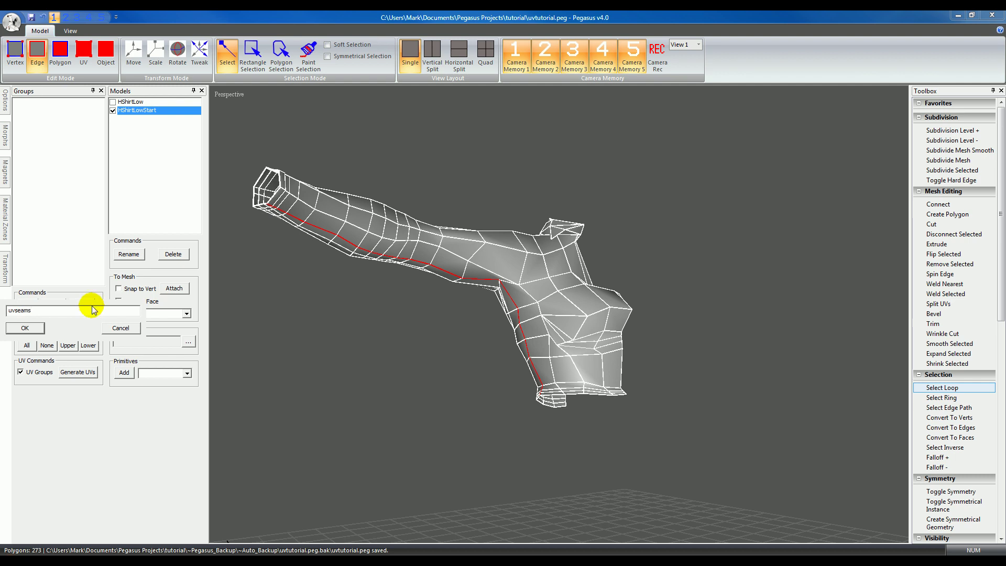
{"action": "left_click", "coordinate": [25, 328]}
- Reselect the edges stored in the uvseams group and turn on Lock Selection
{"action": "left_click", "coordinate": [274, 257]}
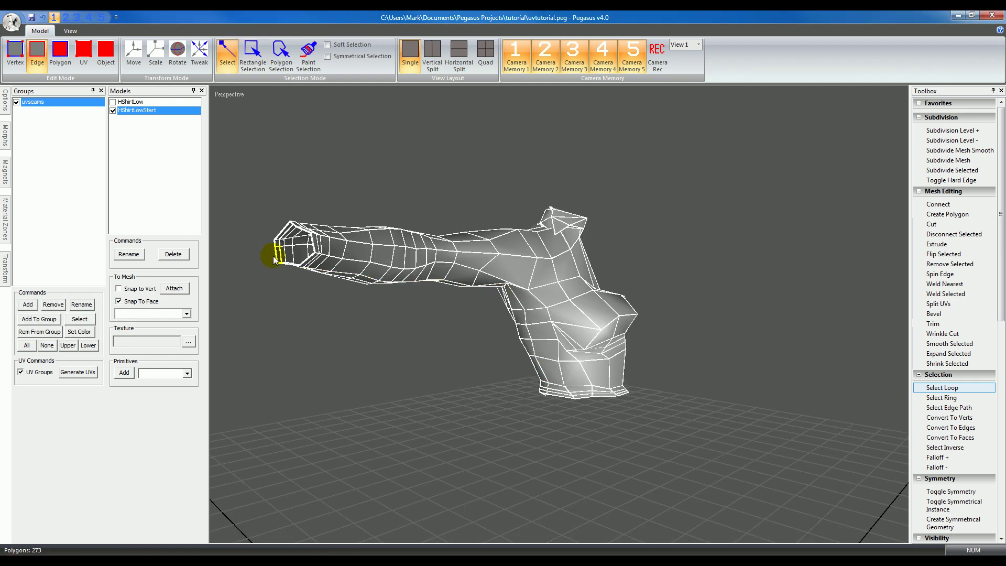
{"action": "left_click", "coordinate": [85, 320]}
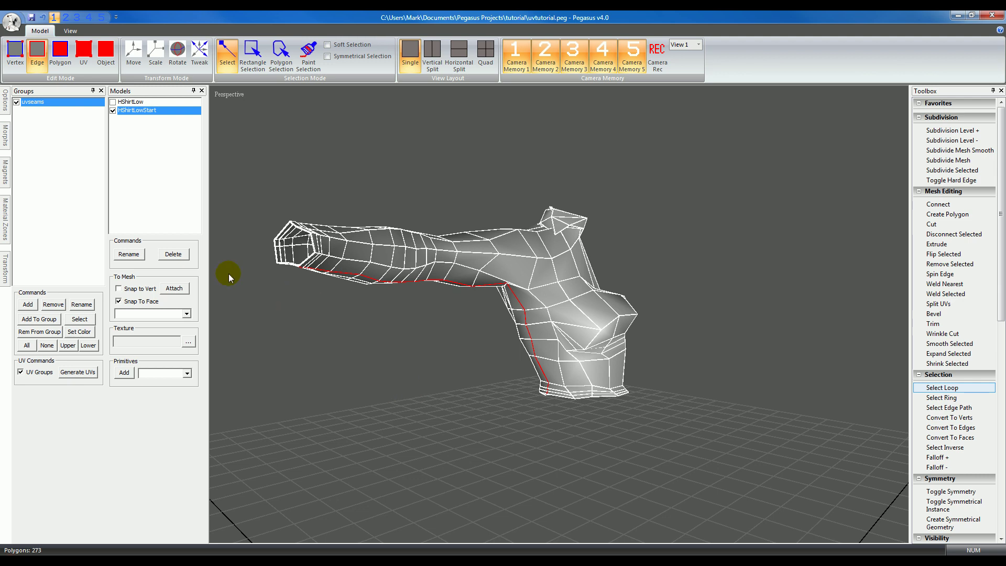
{"action": "left_click", "coordinate": [6, 100]}
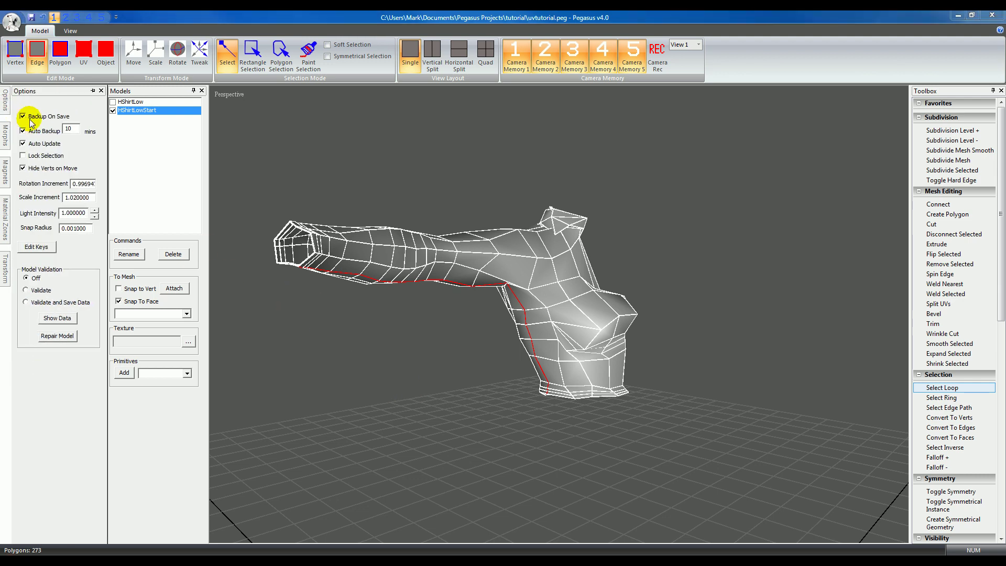
{"action": "left_click", "coordinate": [50, 157]}
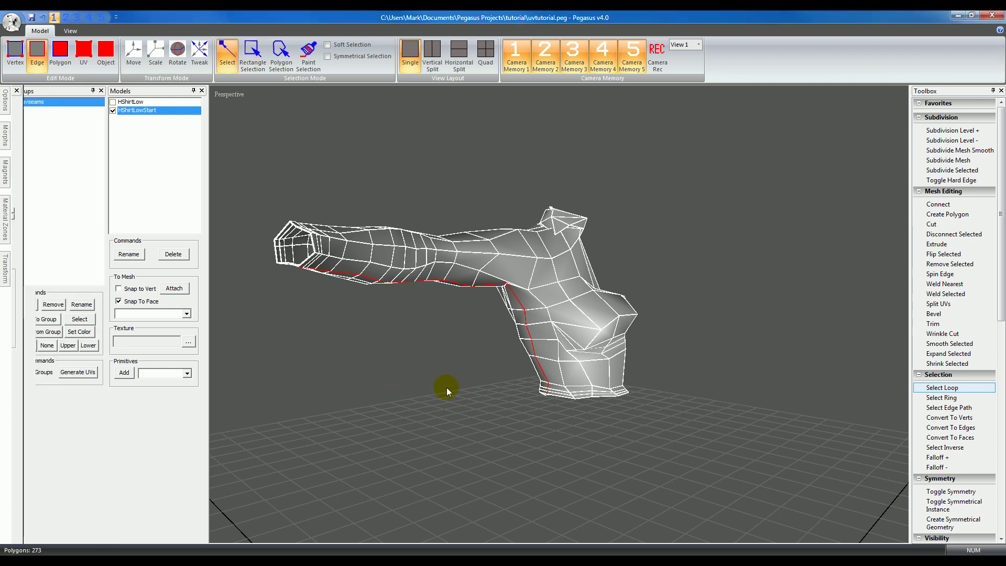
- Add the edges at the underarm and up the front of the armhole to the seam selection
{"action": "left_click_drag", "start_coordinate": [496, 401], "coordinate": [488, 406]}
{"action": "middle_click_drag", "start_coordinate": [488, 406], "coordinate": [518, 357]}
{"action": "scroll", "coordinate": [545, 257], "scroll_direction": "up", "scroll_amount": 3}
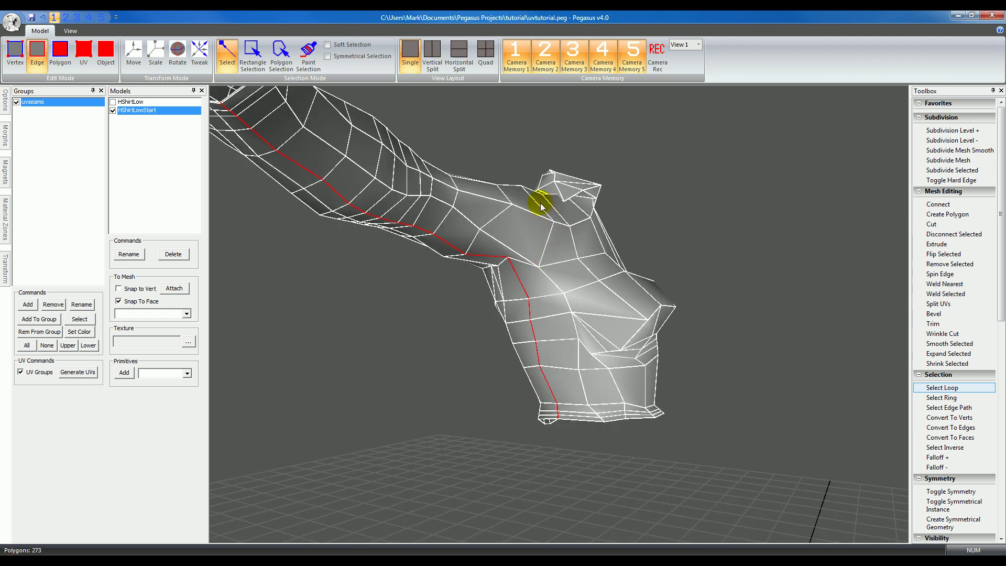
{"action": "middle_click_drag", "start_coordinate": [515, 294], "coordinate": [465, 263]}
{"action": "scroll", "coordinate": [648, 299], "scroll_direction": "up", "scroll_amount": 2}
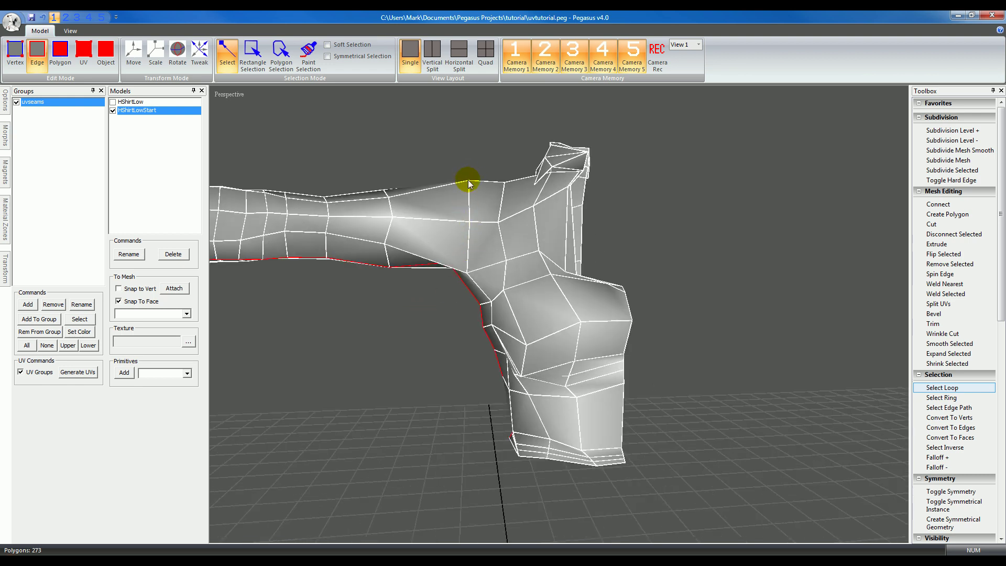
{"action": "middle_click_drag", "start_coordinate": [585, 427], "coordinate": [712, 425]}
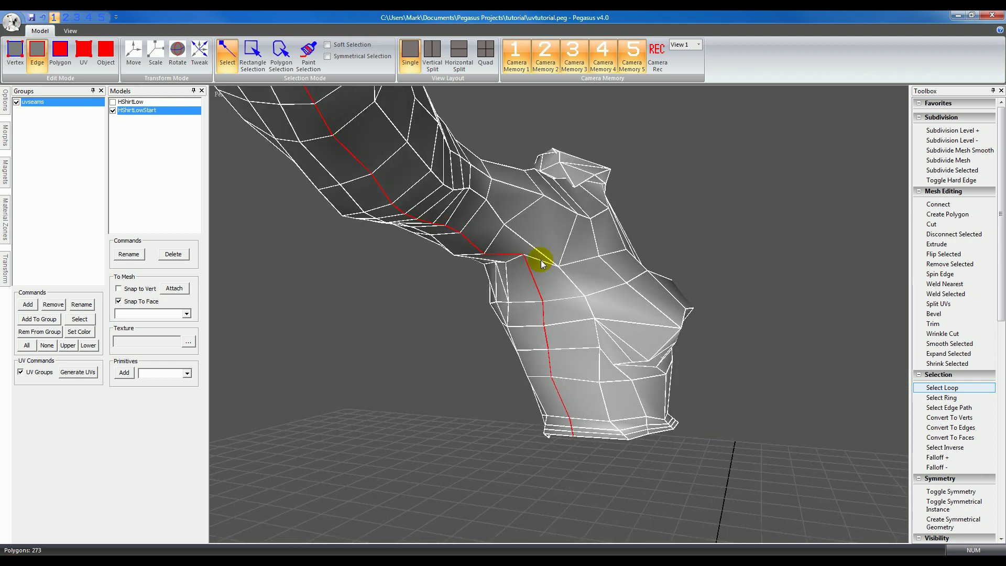
{"action": "left_click", "coordinate": [565, 245]}
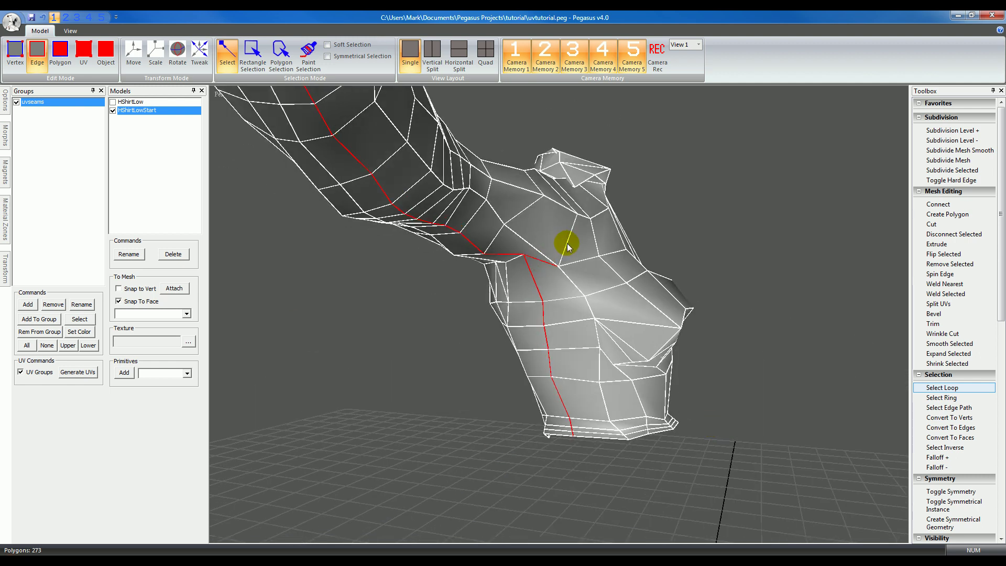
{"action": "left_click_drag", "start_coordinate": [567, 252], "coordinate": [540, 286]}
{"action": "right_click_drag", "start_coordinate": [557, 294], "coordinate": [597, 329]}
{"action": "mouse_move", "coordinate": [531, 344]}
{"action": "left_mouse_down"}
{"action": "mouse_move", "coordinate": [524, 304]}
{"action": "mouse_move", "coordinate": [501, 278]}
{"action": "left_mouse_up"}
- Extend the seam selection around the back of the armhole and over the top of the sleeve
{"action": "right_click_drag", "start_coordinate": [472, 310], "coordinate": [665, 305]}
{"action": "mouse_move", "coordinate": [665, 305]}
{"action": "left_mouse_down"}
{"action": "mouse_move", "coordinate": [673, 294]}
{"action": "mouse_move", "coordinate": [663, 339]}
{"action": "left_mouse_up"}
{"action": "right_click_drag", "start_coordinate": [673, 411], "coordinate": [596, 315]}
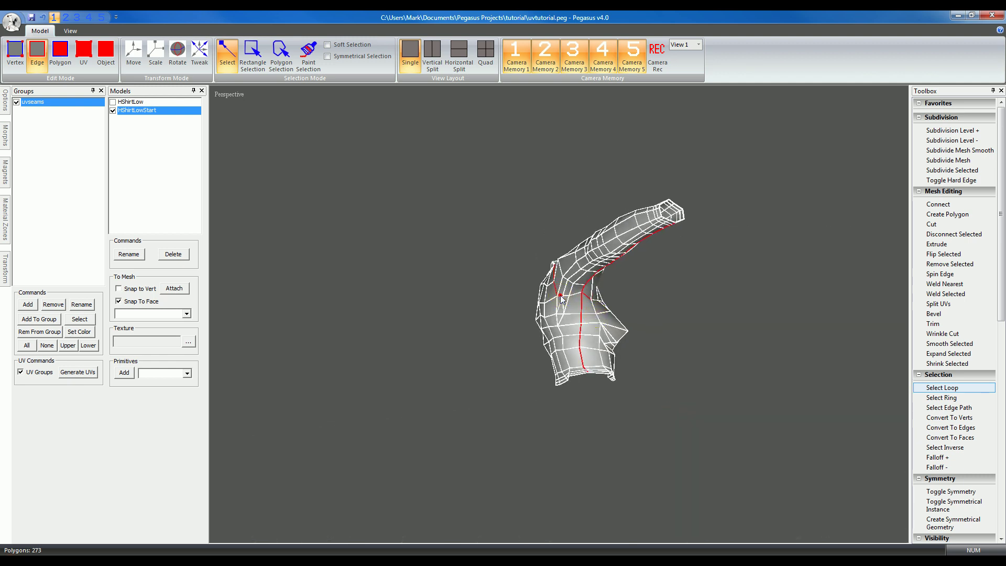
{"action": "left_click_drag", "start_coordinate": [570, 296], "coordinate": [567, 299]}
{"action": "right_click_drag", "start_coordinate": [627, 324], "coordinate": [580, 418]}
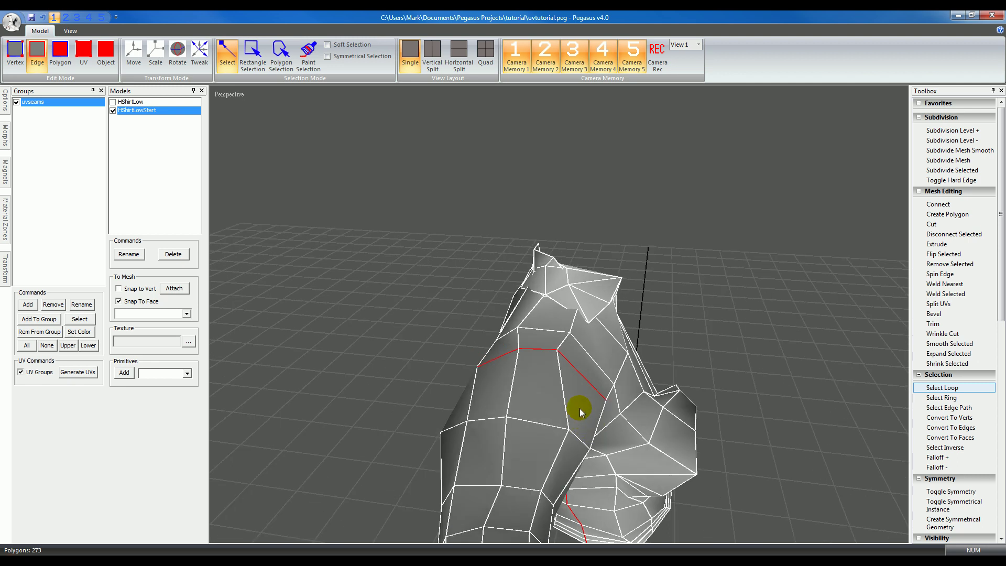
{"action": "mouse_move", "coordinate": [611, 363]}
{"action": "right_mouse_down"}
{"action": "mouse_move", "coordinate": [521, 352]}
{"action": "mouse_move", "coordinate": [600, 359]}
{"action": "mouse_move", "coordinate": [538, 344]}
{"action": "mouse_move", "coordinate": [592, 362]}
{"action": "right_mouse_up"}
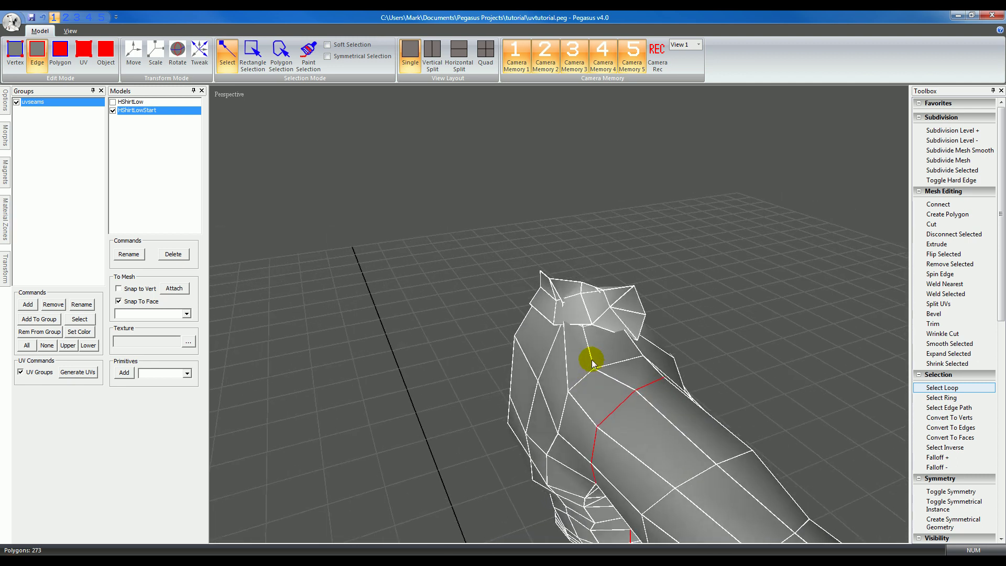
- Add the edges running from the armhole across the shoulder and up through the collar to the seam selection
{"action": "left_click", "coordinate": [624, 385]}
{"action": "left_click", "coordinate": [587, 347]}
{"action": "right_click_drag", "start_coordinate": [614, 342], "coordinate": [340, 294]}
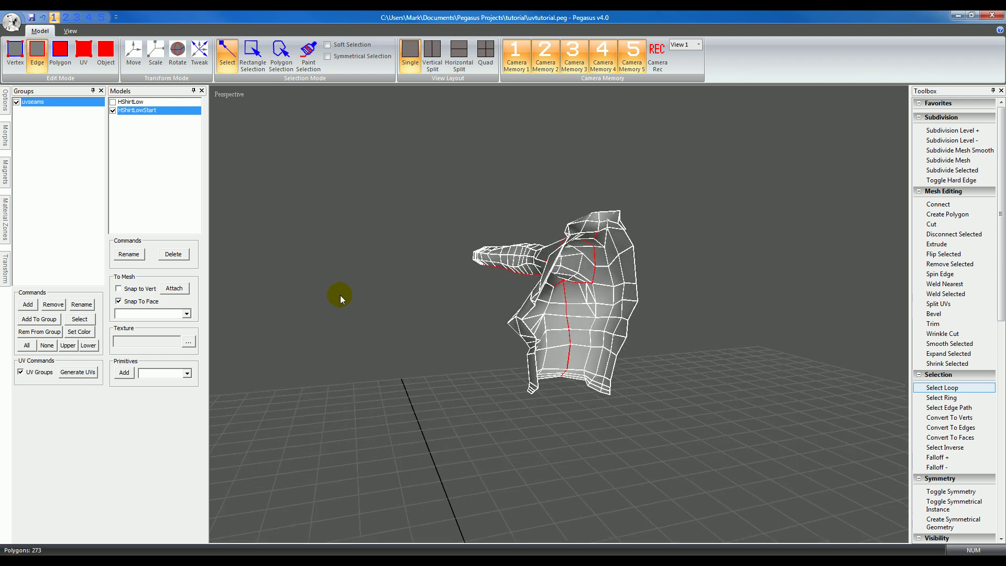
{"action": "right_click_drag", "start_coordinate": [591, 291], "coordinate": [647, 251]}
{"action": "mouse_move", "coordinate": [686, 262]}
{"action": "left_mouse_down"}
{"action": "mouse_move", "coordinate": [686, 278]}
{"action": "mouse_move", "coordinate": [698, 260]}
{"action": "left_mouse_up"}
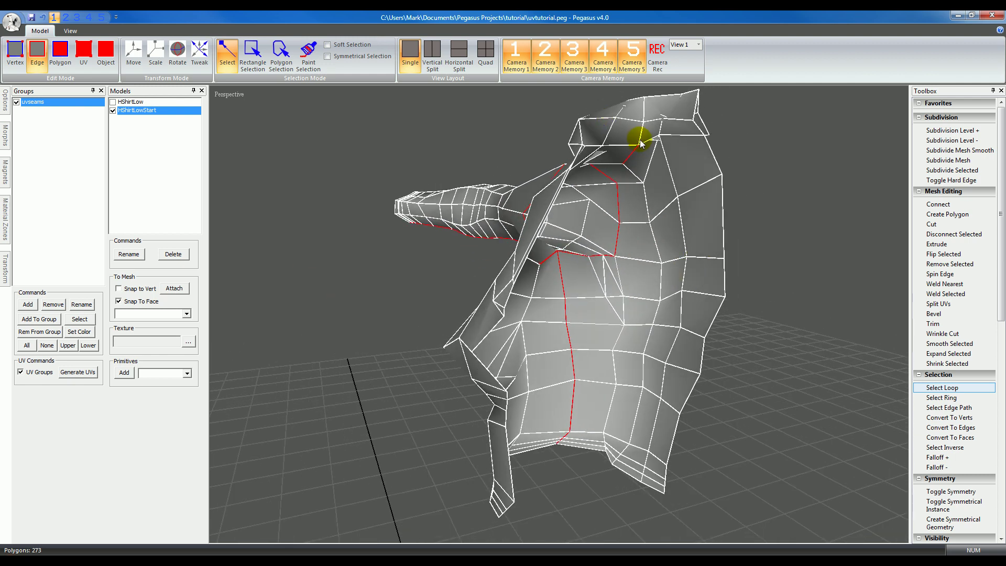
{"action": "left_click", "coordinate": [644, 111]}
- Turn the display of back faces off and on again
{"action": "right_click", "coordinate": [769, 264]}
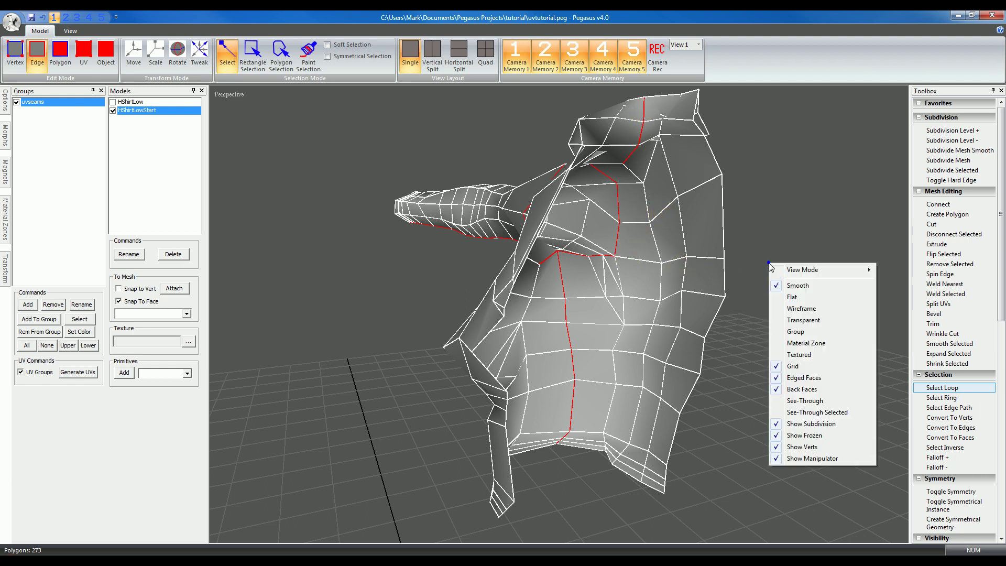
{"action": "left_click", "coordinate": [790, 390]}
{"action": "right_click", "coordinate": [782, 361]}
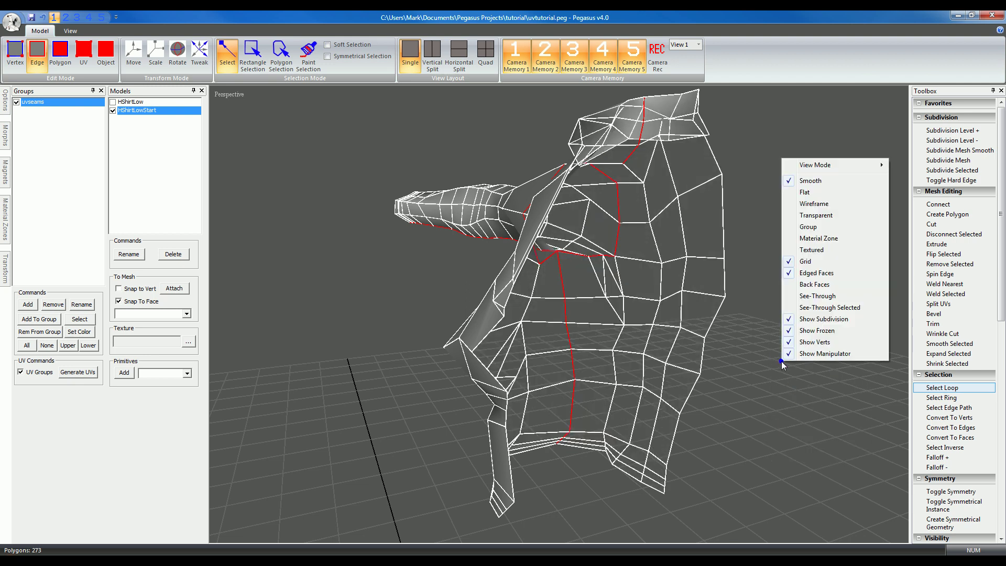
{"action": "left_click", "coordinate": [816, 284]}
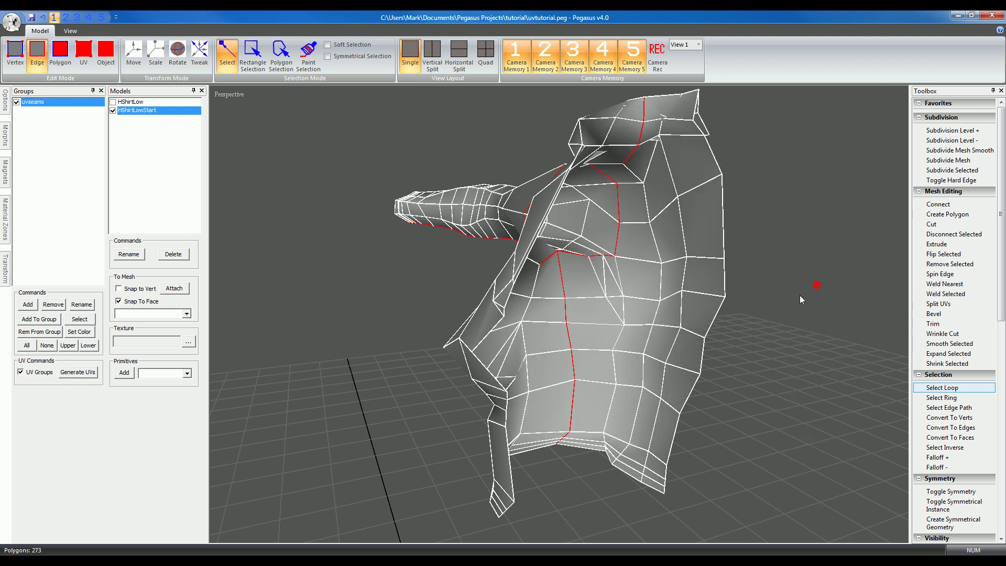
- Examine the shoulder seam and the folded edges at the front of the collar from several angles
{"action": "left_click_drag", "start_coordinate": [690, 317], "coordinate": [886, 353]}
{"action": "right_click_drag", "start_coordinate": [739, 359], "coordinate": [646, 340]}
{"action": "left_click_drag", "start_coordinate": [646, 338], "coordinate": [673, 350]}
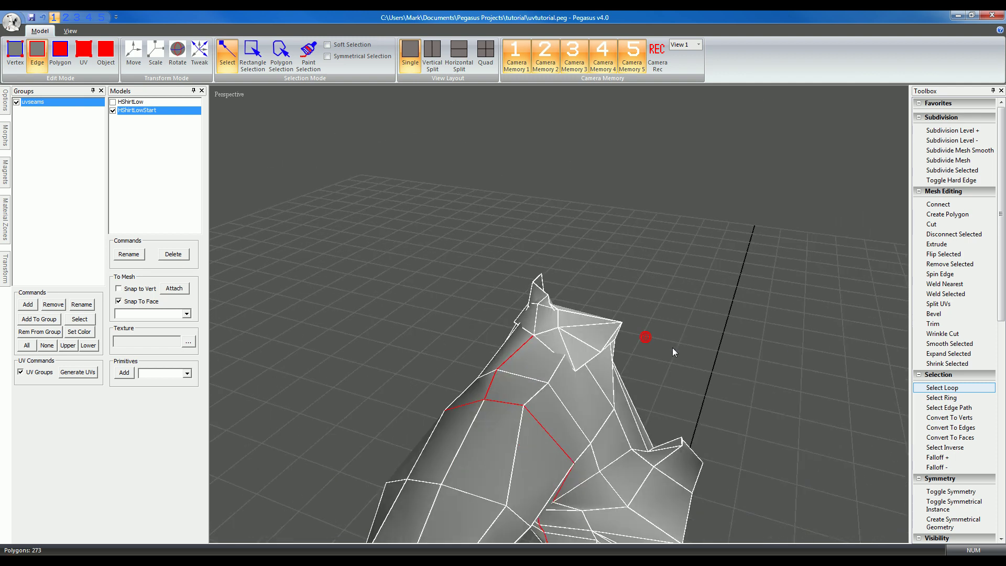
{"action": "right_click_drag", "start_coordinate": [608, 347], "coordinate": [501, 300]}
{"action": "left_click_drag", "start_coordinate": [501, 300], "coordinate": [330, 323]}
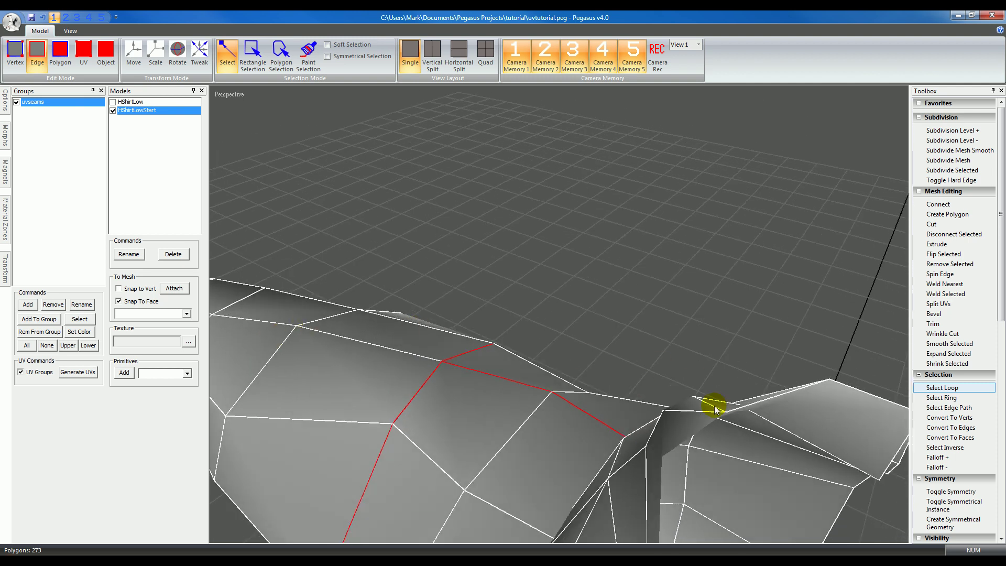
{"action": "left_click_drag", "start_coordinate": [712, 419], "coordinate": [989, 389]}
{"action": "left_click", "coordinate": [611, 278]}
{"action": "left_click", "coordinate": [623, 294]}
{"action": "middle_click_drag", "start_coordinate": [629, 305], "coordinate": [629, 307]}
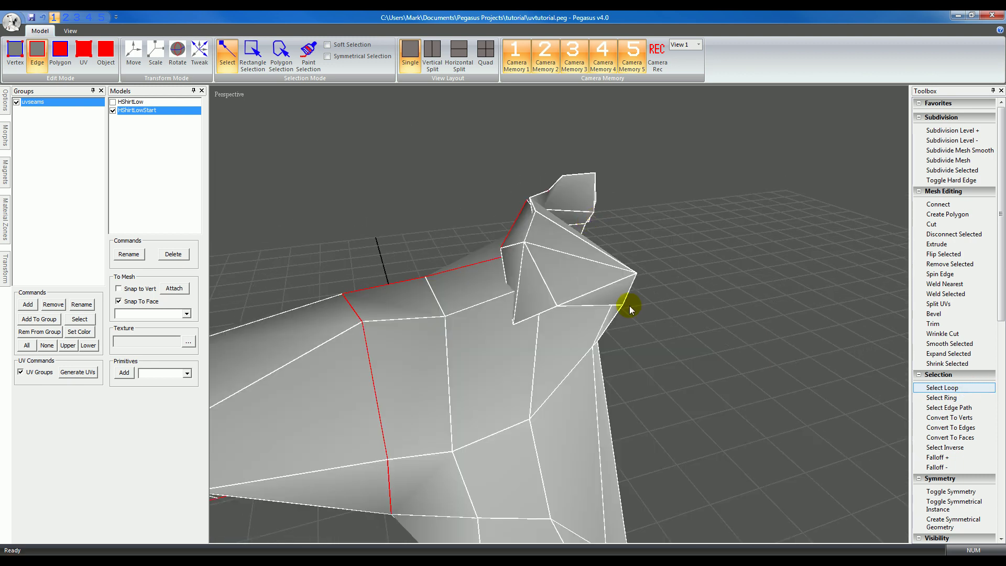
{"action": "mouse_move", "coordinate": [635, 355]}
{"action": "middle_mouse_down"}
{"action": "mouse_move", "coordinate": [703, 355]}
{"action": "mouse_move", "coordinate": [618, 353]}
{"action": "mouse_move", "coordinate": [675, 354]}
{"action": "mouse_move", "coordinate": [643, 351]}
{"action": "middle_mouse_up"}
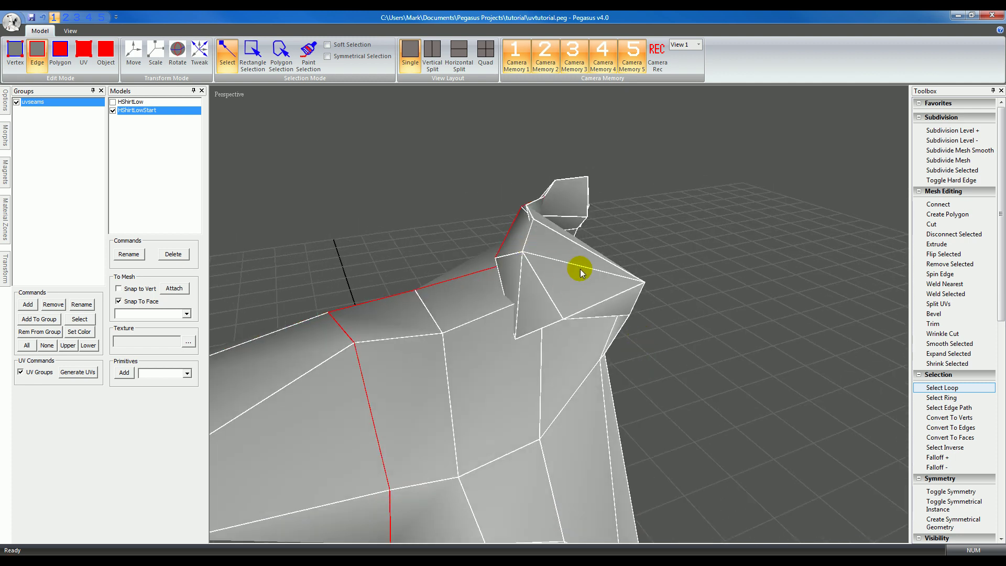
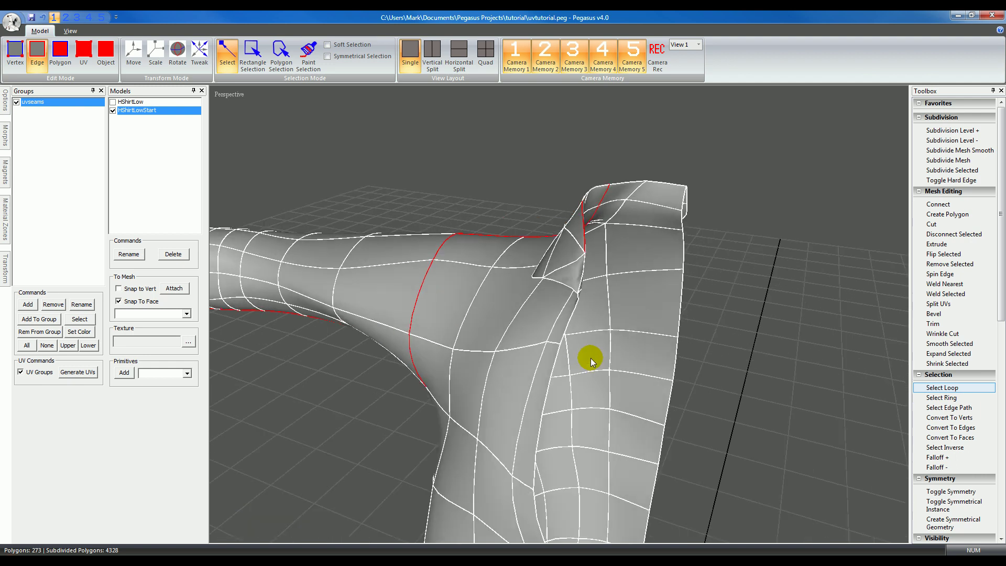
- Add the edges along the collar's upper rim, from the front fold to the back, to the seam selection
{"action": "middle_click_drag", "start_coordinate": [573, 311], "coordinate": [732, 328]}
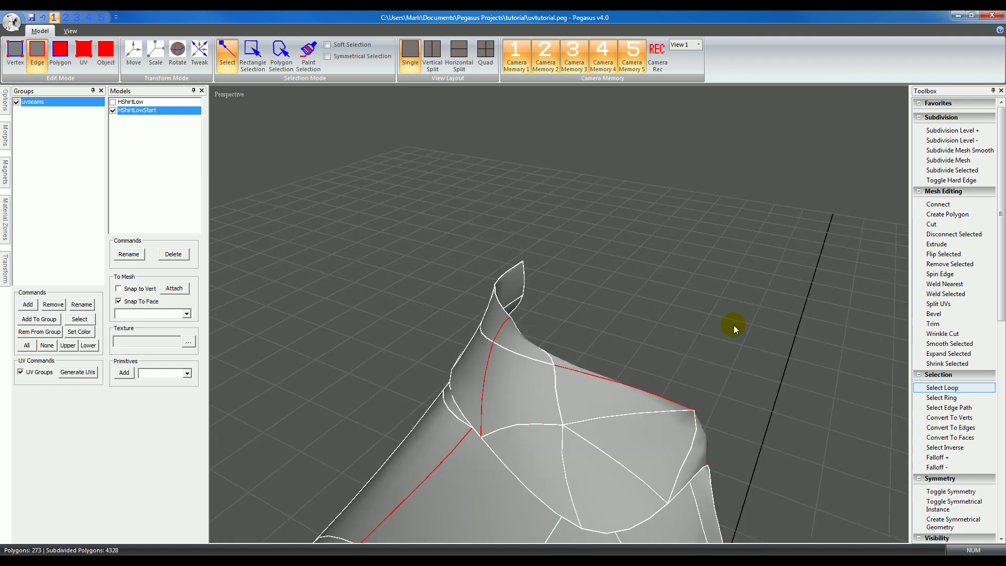
{"action": "left_click", "coordinate": [546, 464]}
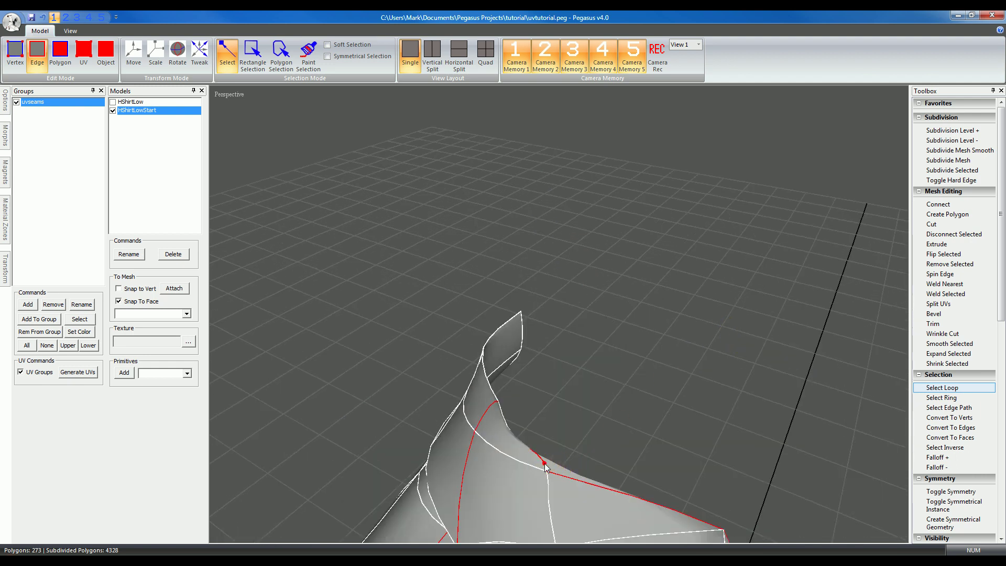
{"action": "mouse_move", "coordinate": [564, 467]}
{"action": "middle_mouse_down"}
{"action": "mouse_move", "coordinate": [331, 461]}
{"action": "mouse_move", "coordinate": [377, 453]}
{"action": "middle_mouse_up"}
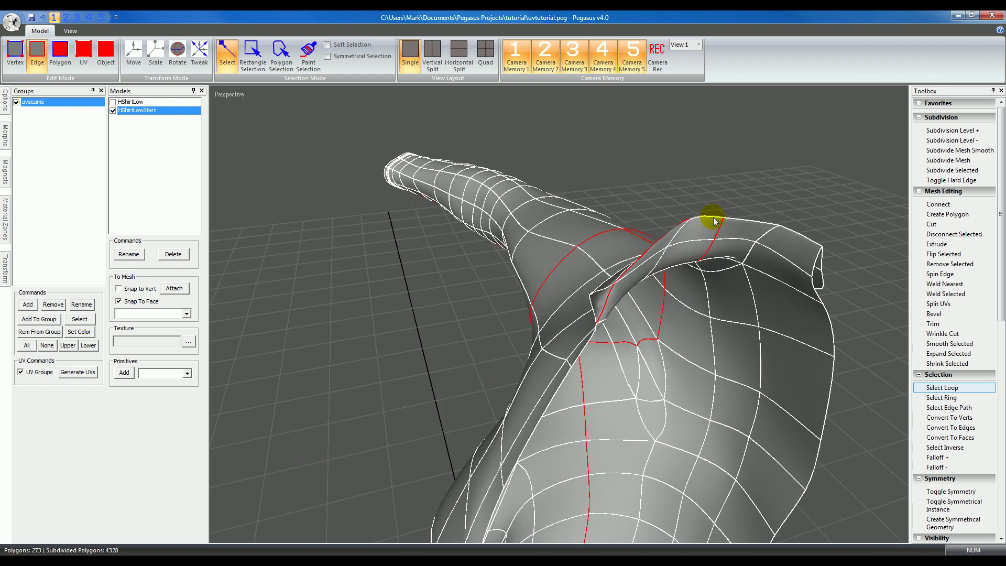
{"action": "middle_click_drag", "start_coordinate": [697, 277], "coordinate": [741, 344]}
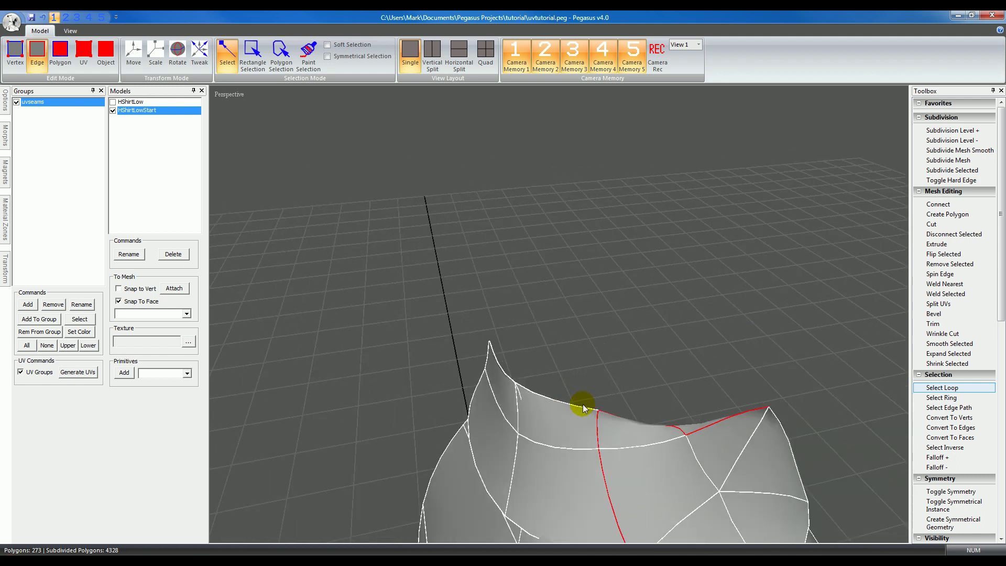
{"action": "middle_click_drag", "start_coordinate": [529, 378], "coordinate": [622, 297]}
- Lower the model's subdivision by two levels to return to the base mesh
{"action": "key", "text": "minus"}
{"action": "key", "text": "minus"}
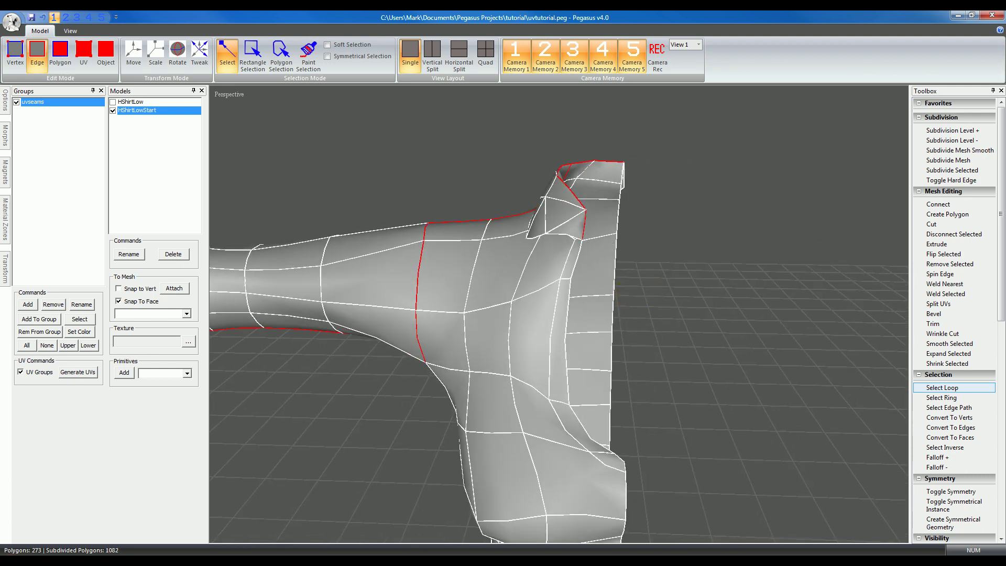
{"action": "middle_click_drag", "start_coordinate": [682, 305], "coordinate": [542, 272]}
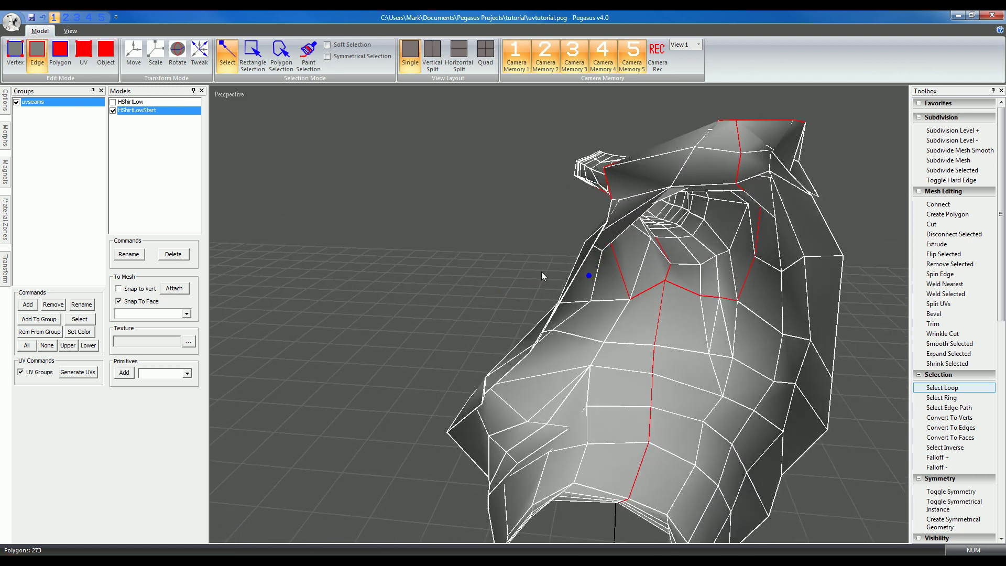
{"action": "scroll", "coordinate": [540, 265], "scroll_direction": "up", "scroll_amount": 5}
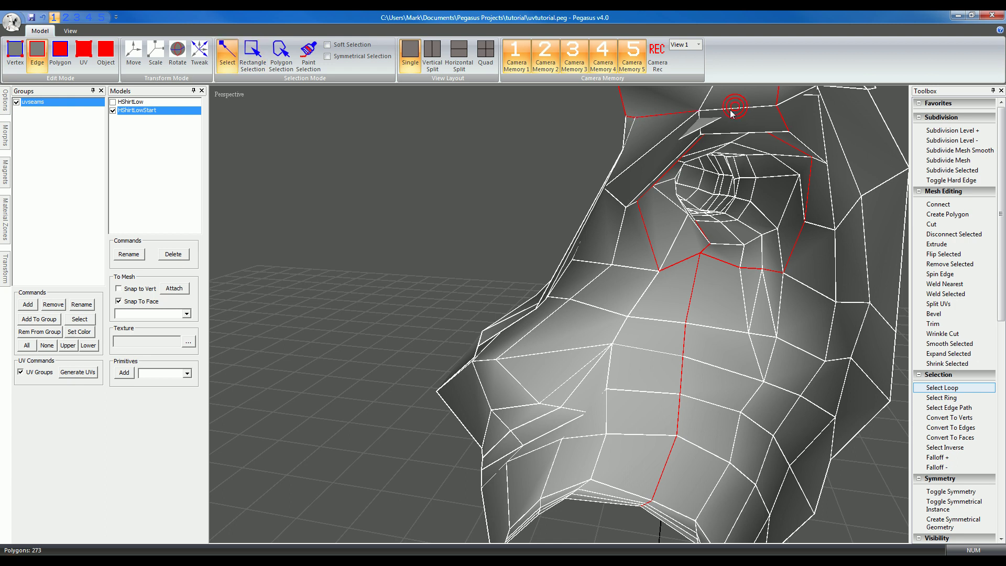
{"action": "middle_click_drag", "start_coordinate": [684, 219], "coordinate": [698, 120]}
{"action": "scroll", "coordinate": [699, 119], "scroll_direction": "down", "scroll_amount": 2}
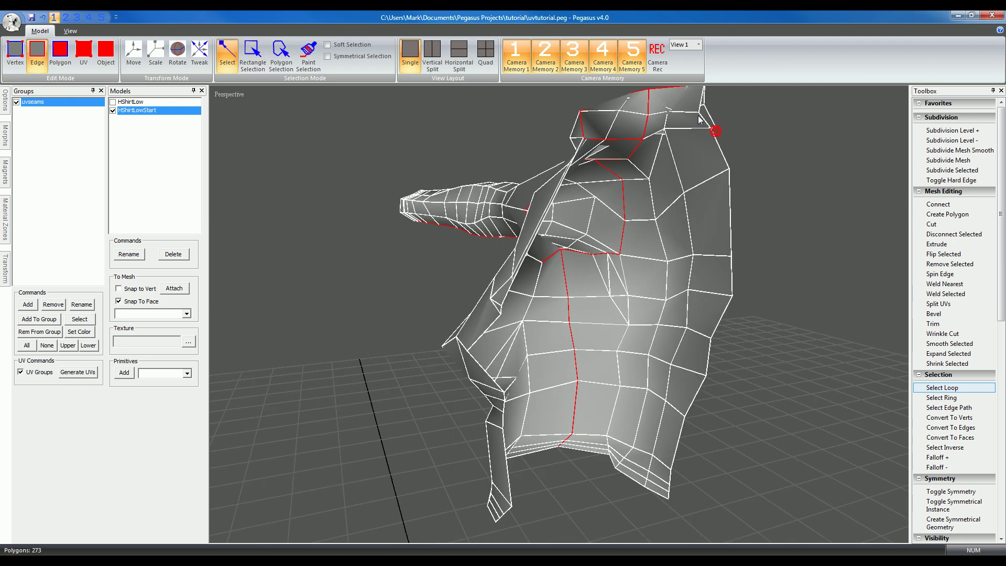
- Shade the model by material zone and compare the collar, front and hem zones with the selected seams
{"action": "right_click", "coordinate": [770, 203]}
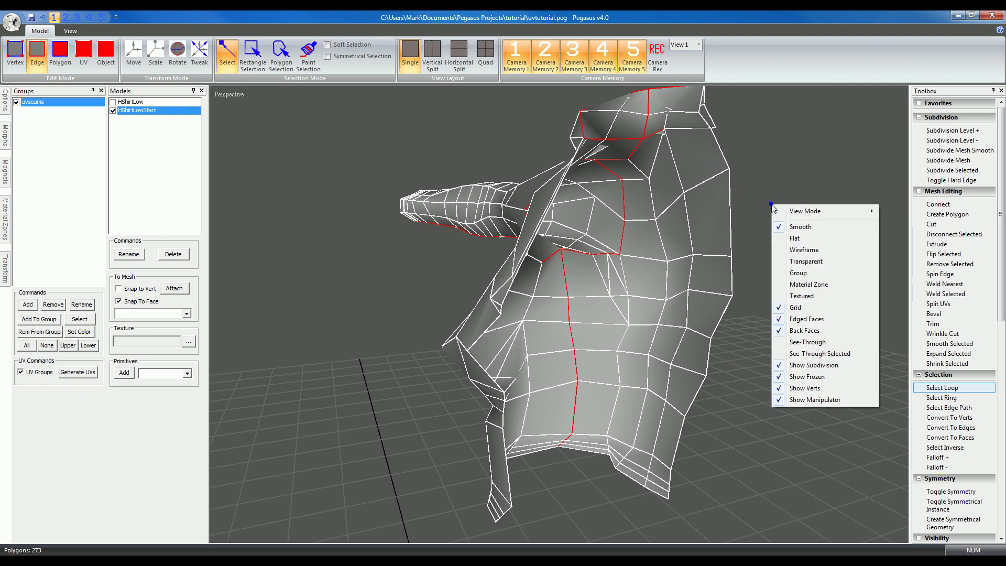
{"action": "left_click", "coordinate": [811, 283]}
{"action": "mouse_move", "coordinate": [781, 240]}
{"action": "middle_mouse_down"}
{"action": "mouse_move", "coordinate": [763, 242]}
{"action": "mouse_move", "coordinate": [788, 245]}
{"action": "middle_mouse_up"}
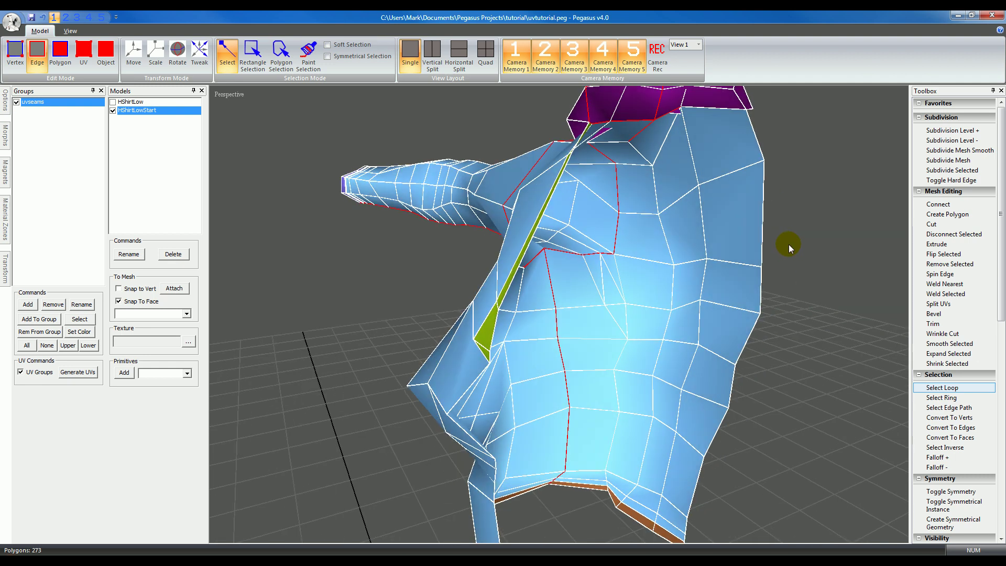
{"action": "middle_click_drag", "start_coordinate": [708, 113], "coordinate": [190, 107]}
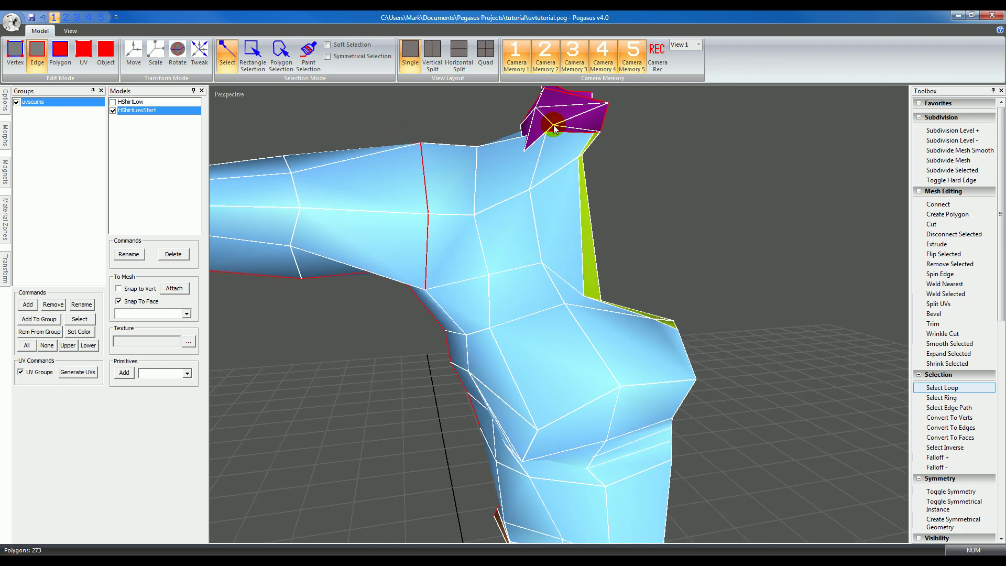
{"action": "middle_click_drag", "start_coordinate": [637, 152], "coordinate": [503, 143]}
- Add the selected seam edges to the uvseams group
{"action": "scroll", "coordinate": [502, 142], "scroll_direction": "down", "scroll_amount": 5}
{"action": "mouse_move", "coordinate": [540, 270]}
{"action": "middle_mouse_down"}
{"action": "mouse_move", "coordinate": [519, 263]}
{"action": "mouse_move", "coordinate": [691, 256]}
{"action": "mouse_move", "coordinate": [536, 278]}
{"action": "middle_mouse_up"}
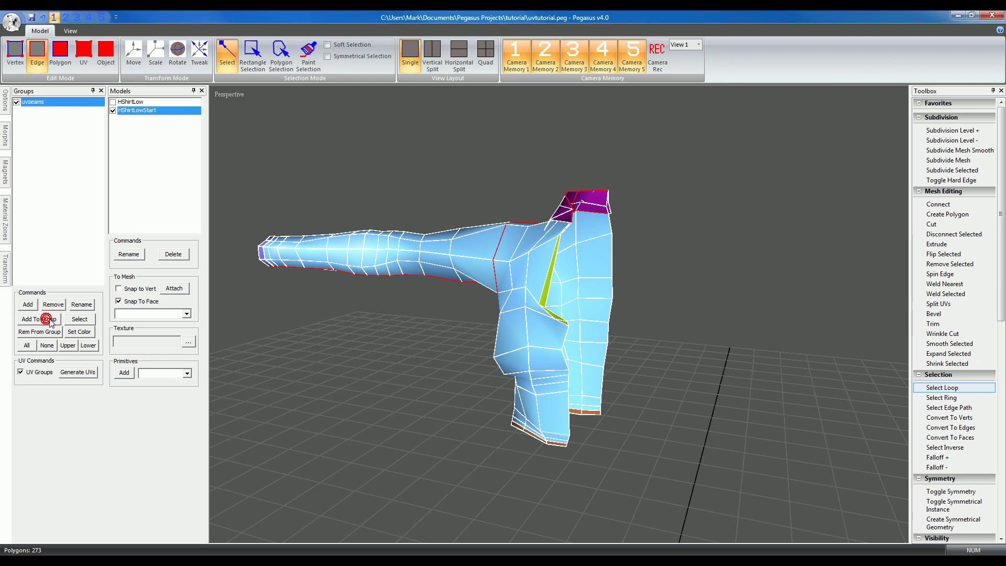
{"action": "mouse_move", "coordinate": [419, 373]}
{"action": "middle_mouse_down"}
{"action": "mouse_move", "coordinate": [727, 346]}
{"action": "mouse_move", "coordinate": [256, 348]}
{"action": "mouse_move", "coordinate": [404, 368]}
{"action": "middle_mouse_up"}
- Select the edge loop where the sleeve meets the cuff, and select the edges stored in the uvseams group
{"action": "scroll", "coordinate": [445, 254], "scroll_direction": "up", "scroll_amount": 5}
{"action": "scroll", "coordinate": [446, 256], "scroll_direction": "down", "scroll_amount": 3}
{"action": "middle_click_drag", "start_coordinate": [447, 257], "coordinate": [333, 275]}
{"action": "mouse_move", "coordinate": [379, 319]}
{"action": "middle_mouse_down"}
{"action": "mouse_move", "coordinate": [352, 296]}
{"action": "mouse_move", "coordinate": [373, 295]}
{"action": "mouse_move", "coordinate": [366, 313]}
{"action": "middle_mouse_up"}
{"action": "scroll", "coordinate": [339, 299], "scroll_direction": "up", "scroll_amount": 3}
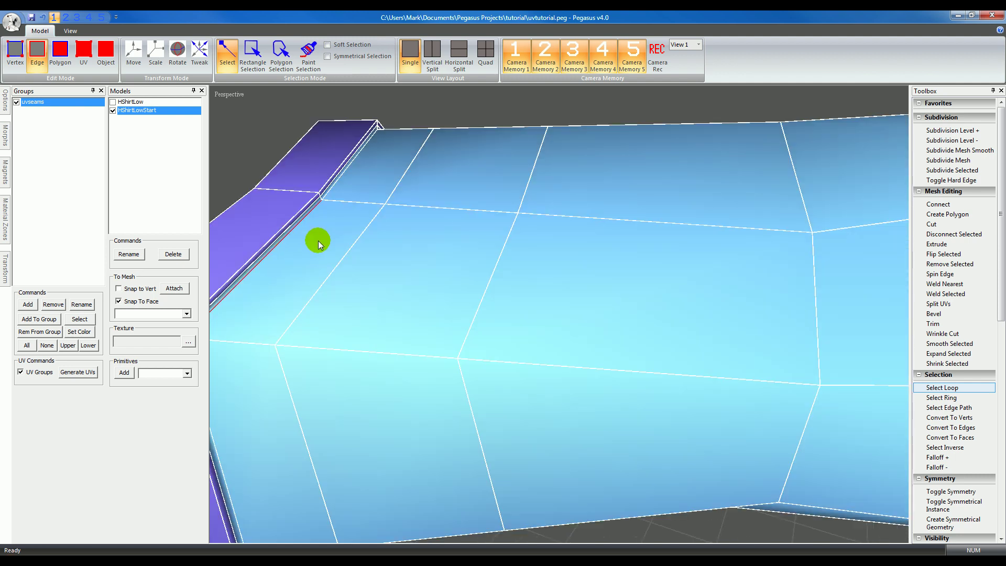
{"action": "scroll", "coordinate": [374, 318], "scroll_direction": "down", "scroll_amount": 4}
{"action": "scroll", "coordinate": [382, 314], "scroll_direction": "up", "scroll_amount": 2}
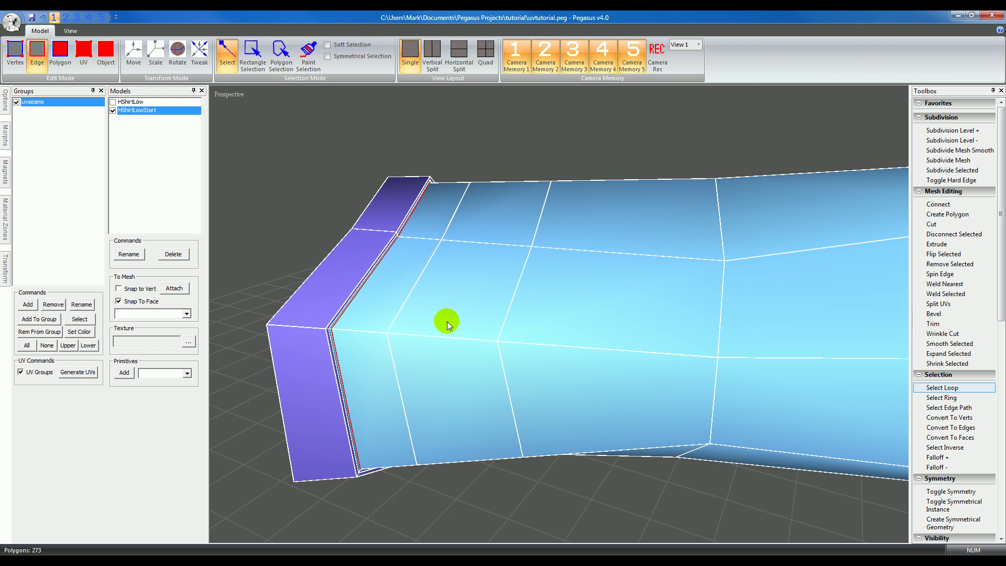
{"action": "left_click", "coordinate": [959, 388]}
{"action": "left_click", "coordinate": [85, 317]}
{"action": "scroll", "coordinate": [495, 379], "scroll_direction": "down", "scroll_amount": 10}
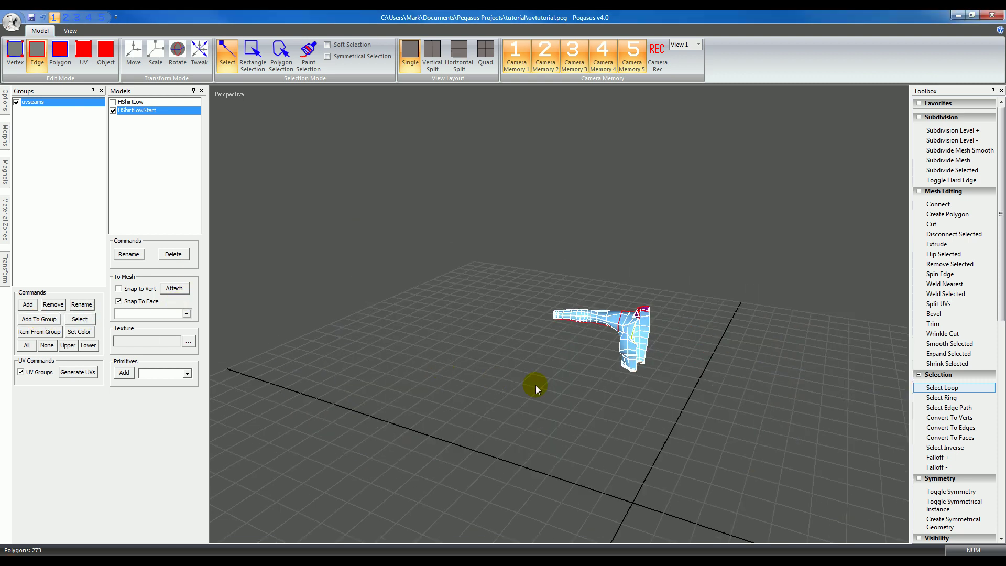
- Show the HShirtLow model in place of HShirtLowStart and make it the active model
{"action": "left_click_drag", "start_coordinate": [585, 376], "coordinate": [626, 372]}
{"action": "right_click_drag", "start_coordinate": [623, 372], "coordinate": [69, 24]}
{"action": "middle_click_drag", "start_coordinate": [559, 352], "coordinate": [449, 279]}
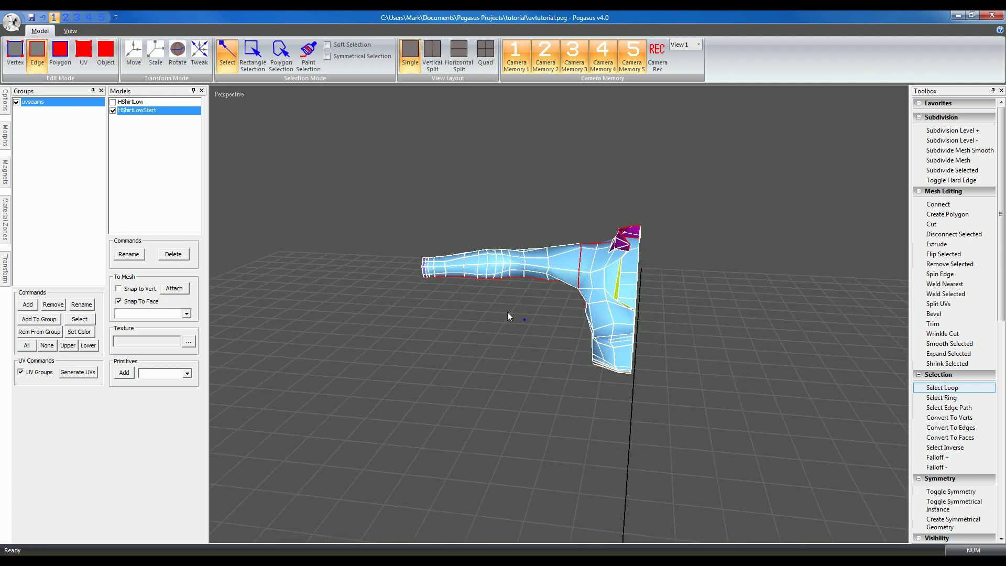
{"action": "right_click_drag", "start_coordinate": [524, 320], "coordinate": [191, 211]}
{"action": "left_click_drag", "start_coordinate": [218, 231], "coordinate": [395, 280]}
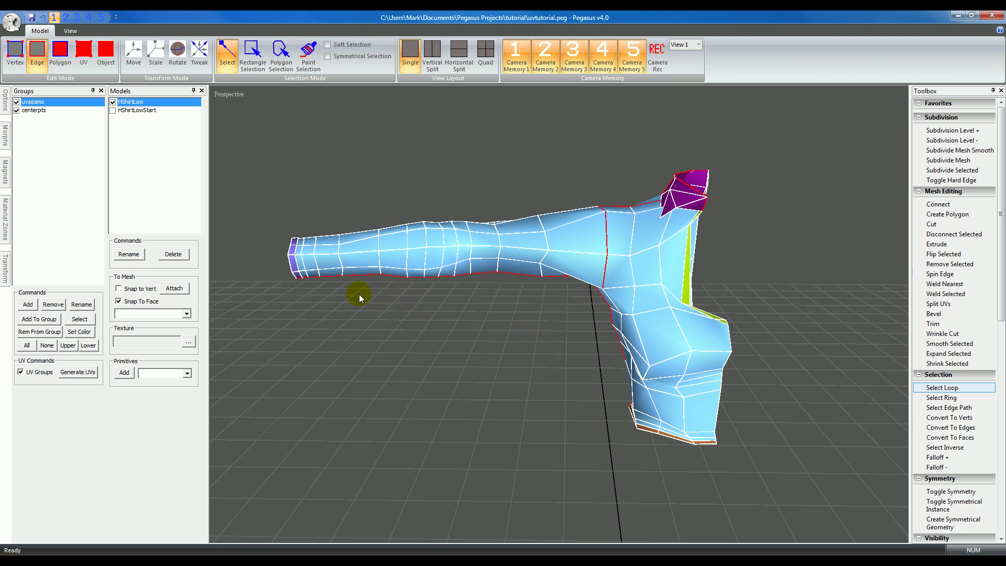
{"action": "left_click_drag", "start_coordinate": [582, 341], "coordinate": [559, 332]}
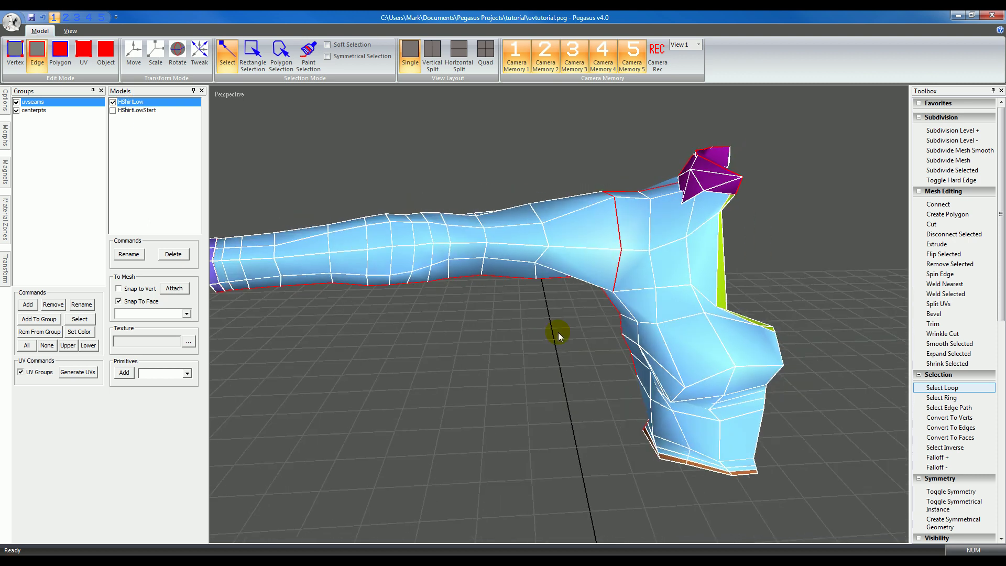
- Select the vertices stored in the centerpts group in Vertex mode and view them along the shirt's open centre edge
{"action": "left_click", "coordinate": [25, 111]}
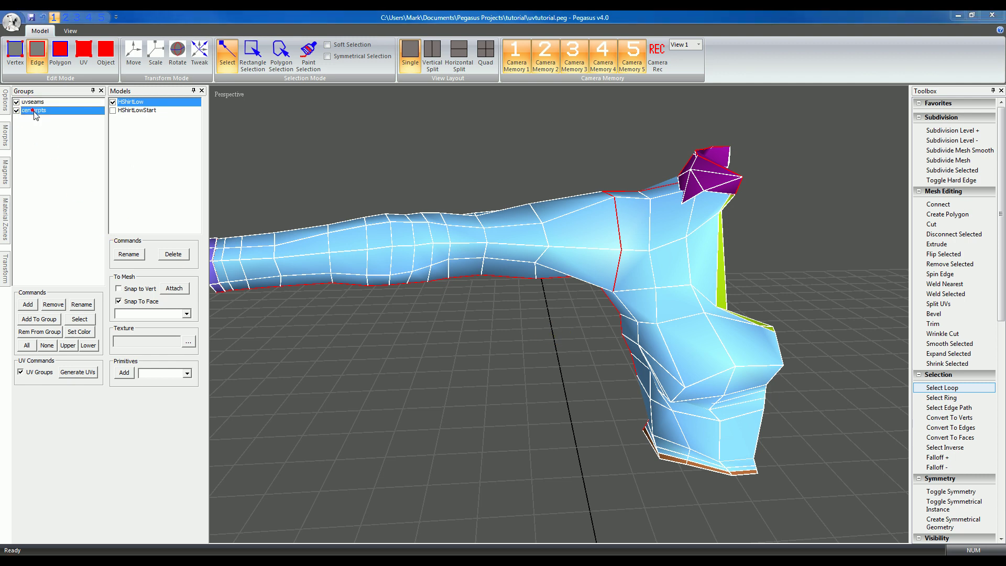
{"action": "left_click", "coordinate": [15, 51]}
{"action": "mouse_move", "coordinate": [456, 405]}
{"action": "left_mouse_down"}
{"action": "mouse_move", "coordinate": [496, 406]}
{"action": "mouse_move", "coordinate": [401, 400]}
{"action": "mouse_move", "coordinate": [417, 412]}
{"action": "left_mouse_up"}
{"action": "right_click_drag", "start_coordinate": [417, 412], "coordinate": [433, 415]}
{"action": "left_click_drag", "start_coordinate": [434, 415], "coordinate": [403, 398]}
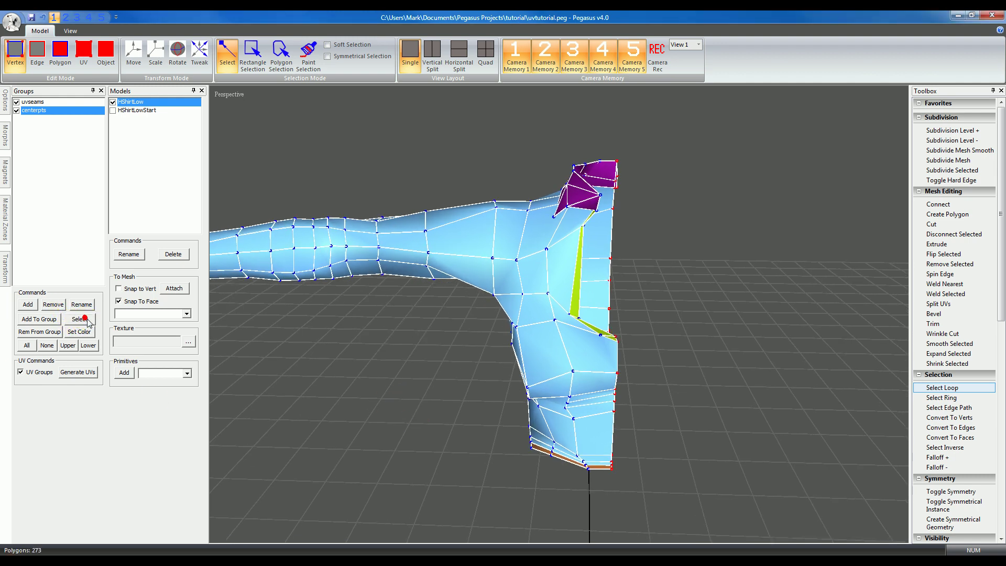
{"action": "left_click_drag", "start_coordinate": [457, 423], "coordinate": [442, 409]}
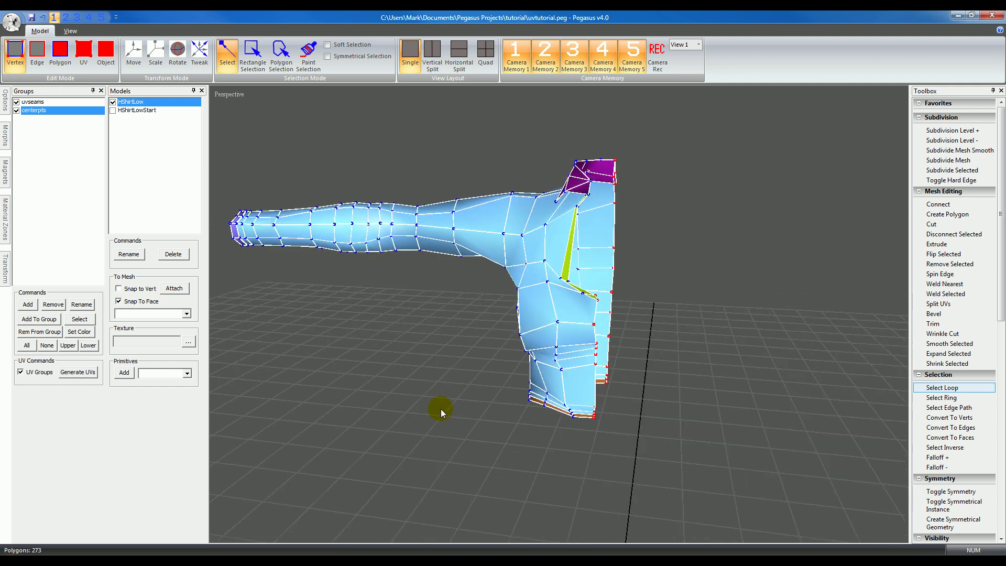
- Switch to Edge mode and shade the model by group so the uvseams edges show in their group colour
{"action": "left_click", "coordinate": [41, 108]}
{"action": "left_click", "coordinate": [37, 55]}
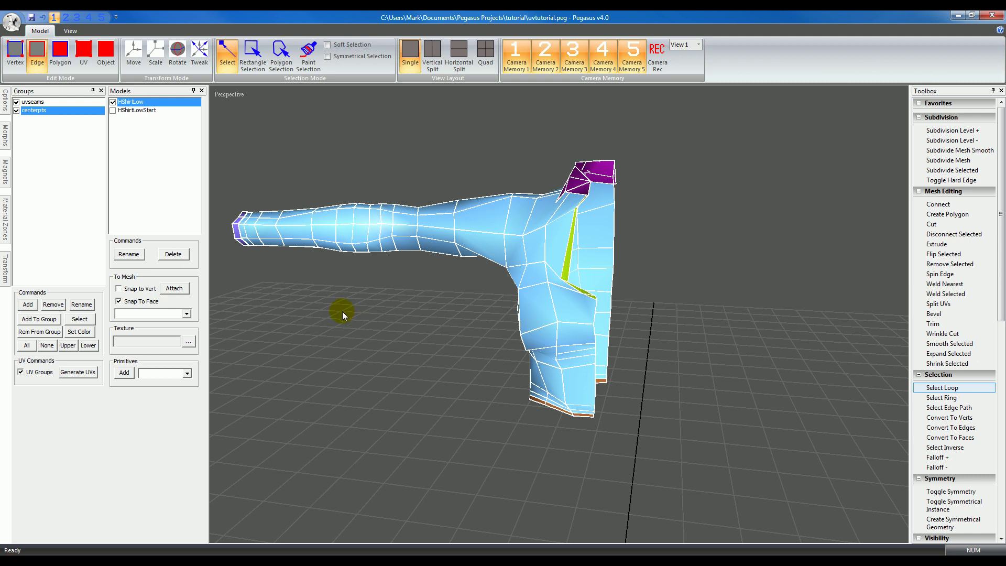
{"action": "right_click", "coordinate": [404, 377]}
{"action": "left_click", "coordinate": [443, 407]}
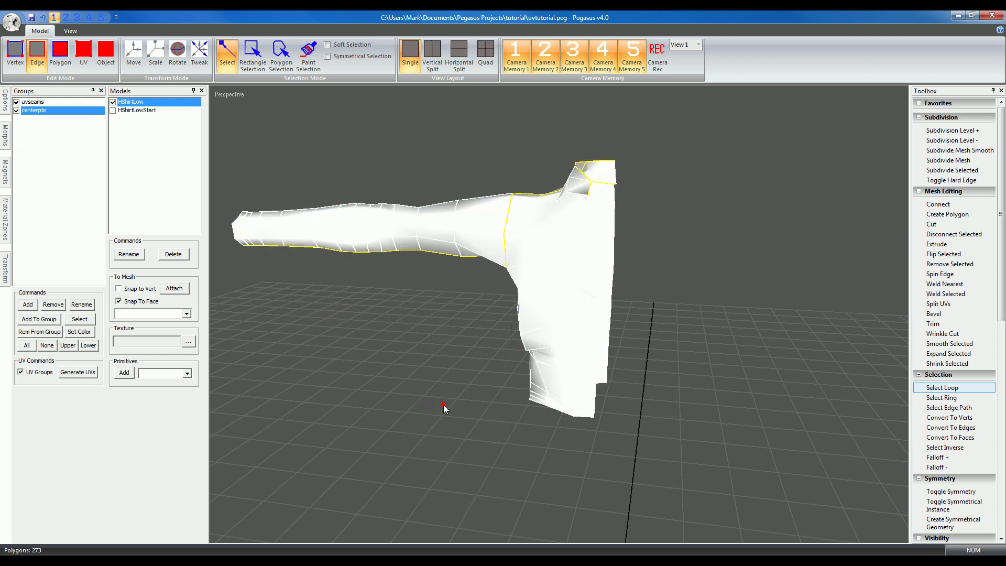
{"action": "left_click_drag", "start_coordinate": [423, 369], "coordinate": [397, 353]}
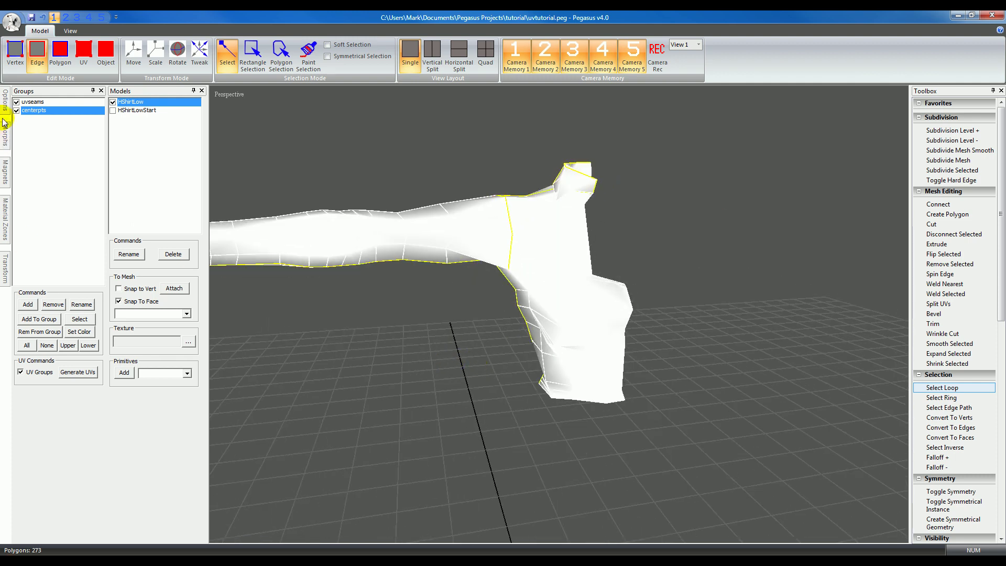
- Lower the light intensity to 0.3 and raise it back to 0.7
{"action": "left_click", "coordinate": [5, 100]}
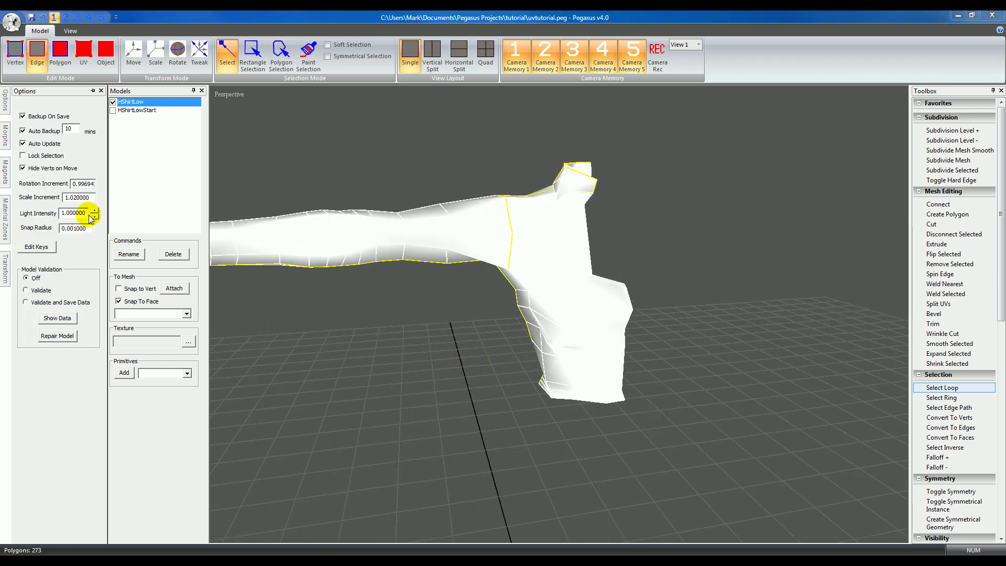
{"action": "left_click", "coordinate": [94, 217]}
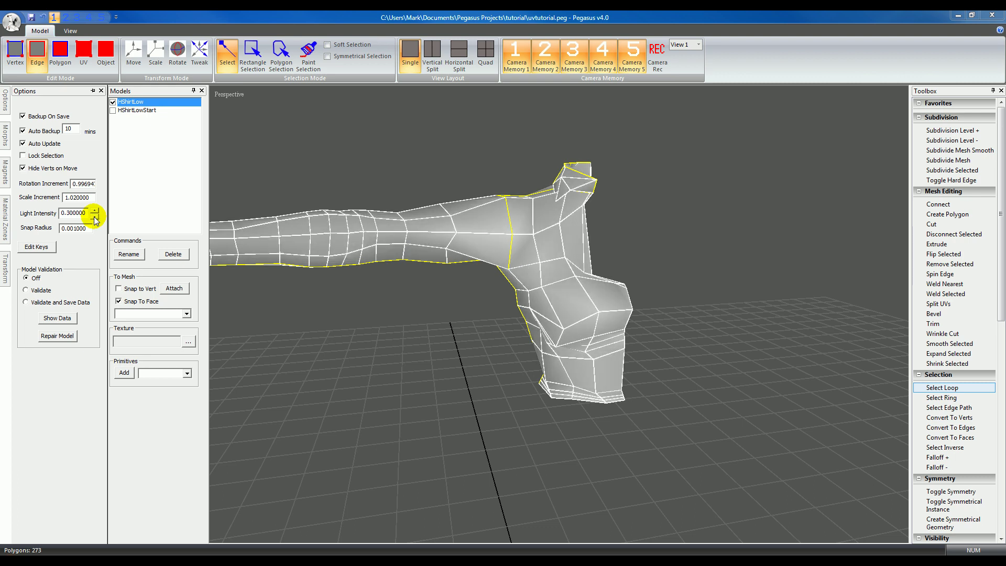
{"action": "left_click", "coordinate": [94, 211]}
{"action": "left_click", "coordinate": [95, 210]}
{"action": "left_click", "coordinate": [94, 210]}
{"action": "left_click", "coordinate": [94, 210]}
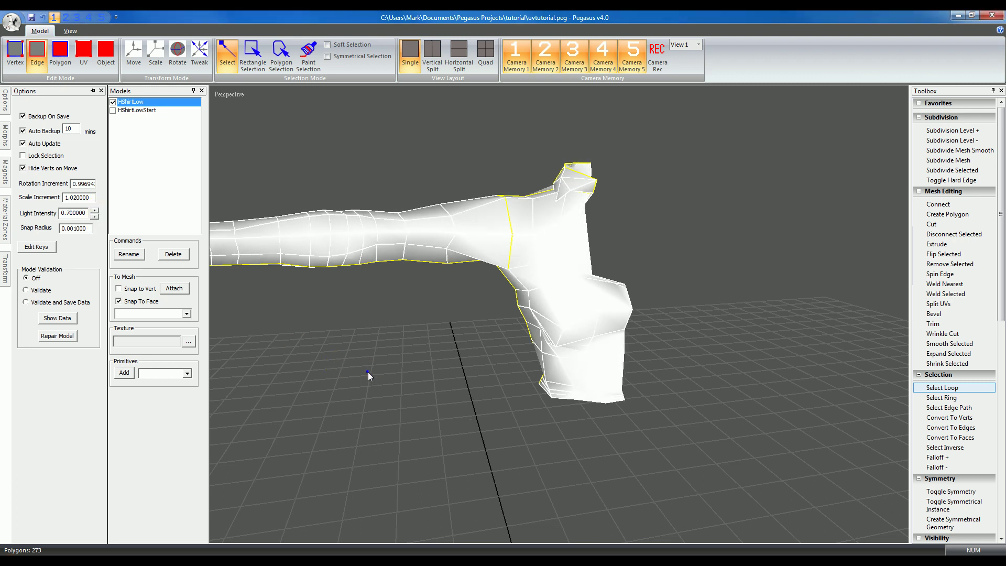
- Return to Vertex mode and reselect the centre-line vertices of the centerpts group
{"action": "right_click_drag", "start_coordinate": [367, 372], "coordinate": [410, 389]}
{"action": "left_click_drag", "start_coordinate": [415, 391], "coordinate": [406, 392]}
{"action": "mouse_move", "coordinate": [629, 256]}
{"action": "left_mouse_down"}
{"action": "mouse_move", "coordinate": [639, 266]}
{"action": "mouse_move", "coordinate": [628, 270]}
{"action": "mouse_move", "coordinate": [640, 269]}
{"action": "mouse_move", "coordinate": [628, 268]}
{"action": "left_mouse_up"}
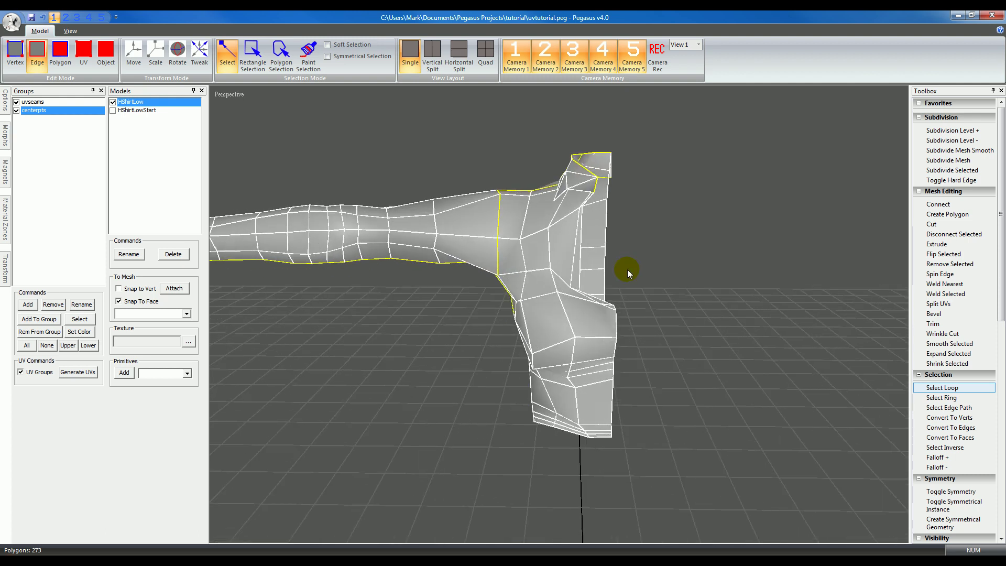
{"action": "mouse_move", "coordinate": [629, 269]}
{"action": "middle_mouse_down"}
{"action": "mouse_move", "coordinate": [617, 265]}
{"action": "mouse_move", "coordinate": [655, 271]}
{"action": "mouse_move", "coordinate": [638, 272]}
{"action": "middle_mouse_up"}
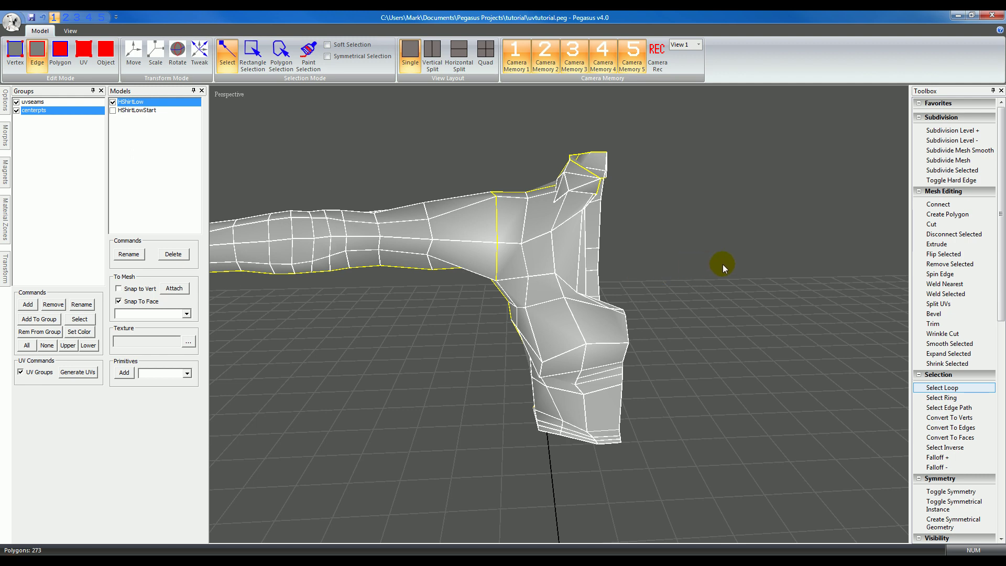
{"action": "middle_click_drag", "start_coordinate": [658, 291], "coordinate": [680, 310]}
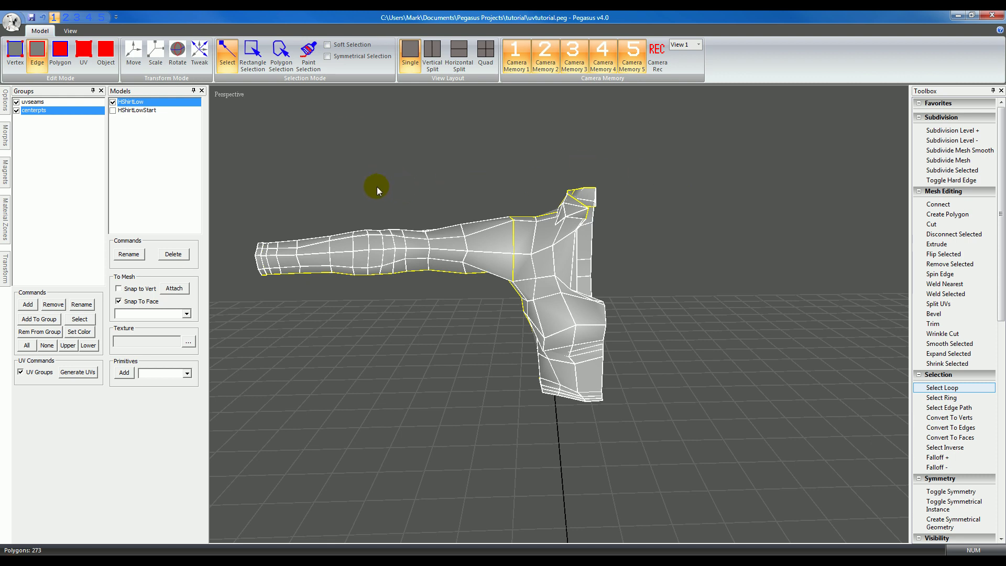
{"action": "left_click", "coordinate": [16, 64]}
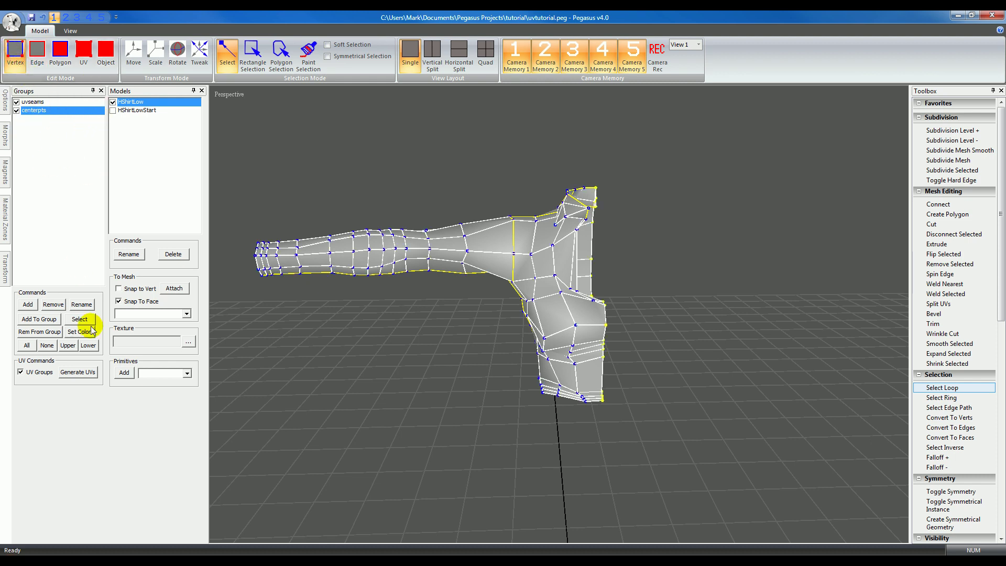
{"action": "scroll", "coordinate": [509, 379], "scroll_direction": "up", "scroll_amount": 4}
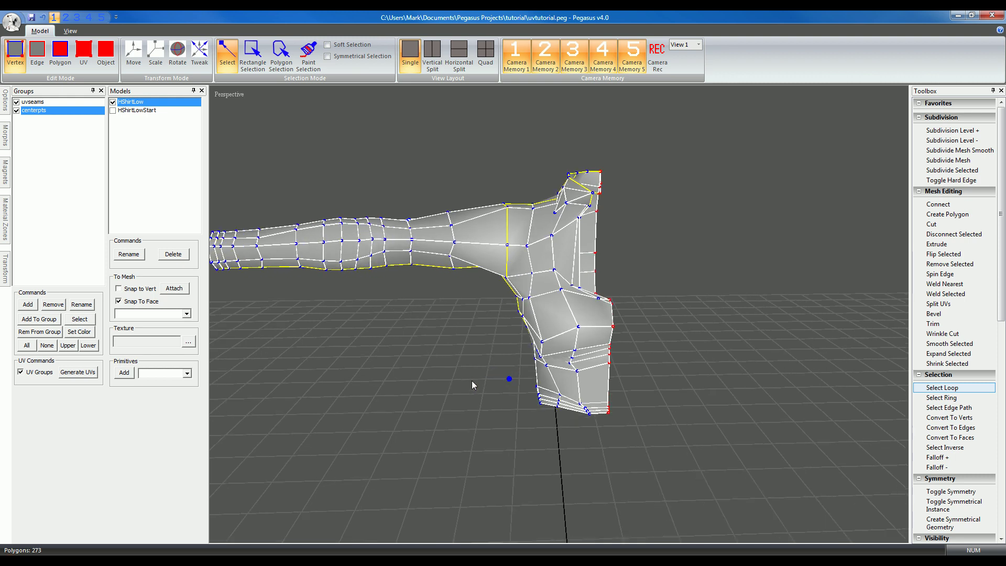
{"action": "scroll", "coordinate": [439, 368], "scroll_direction": "up", "scroll_amount": 1}
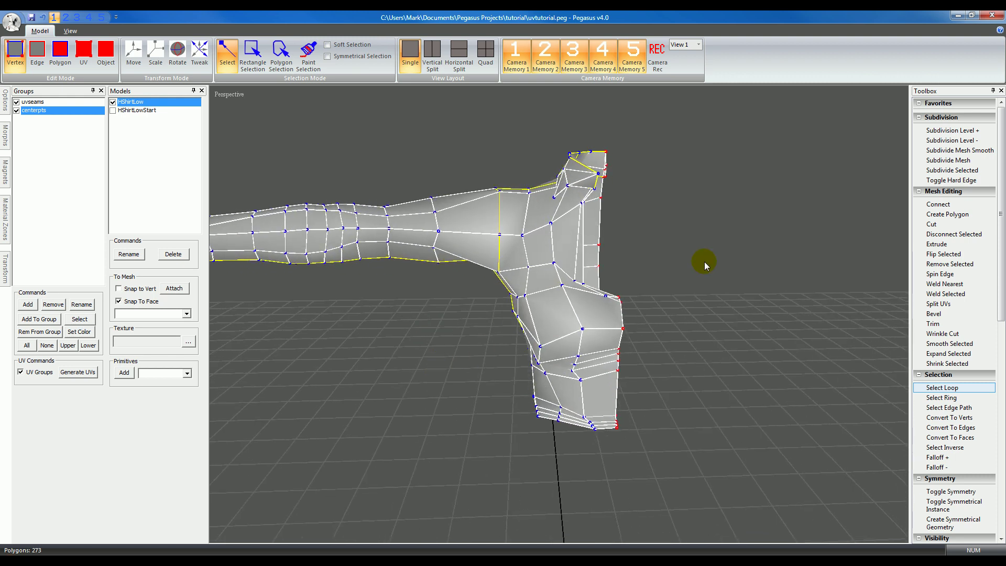
- Smooth-subdivide the mesh 2 times into a new mesh with symmetrical geometry, leaving morphs and magnets out
{"action": "left_click", "coordinate": [951, 151]}
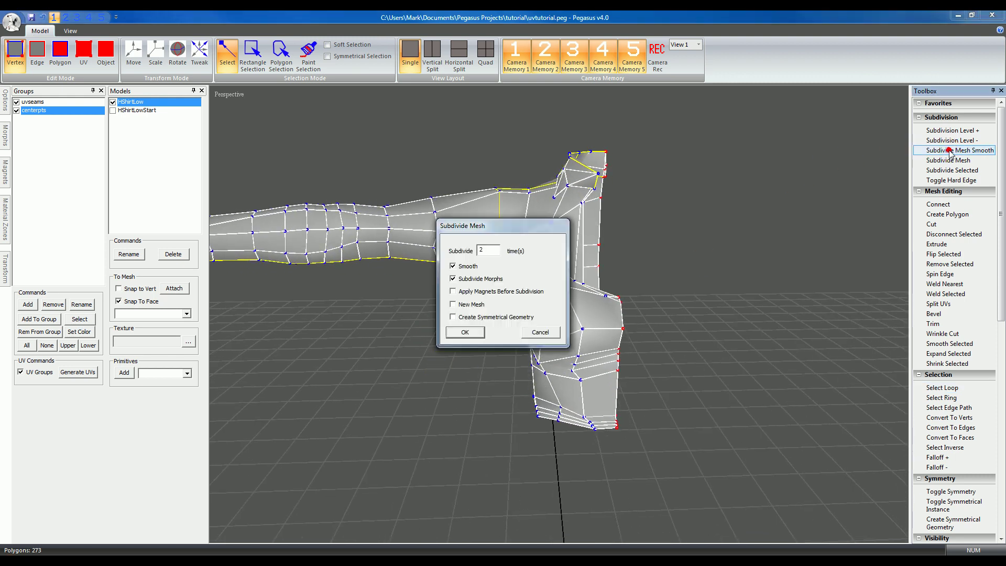
{"action": "left_click_drag", "start_coordinate": [496, 230], "coordinate": [806, 250]}
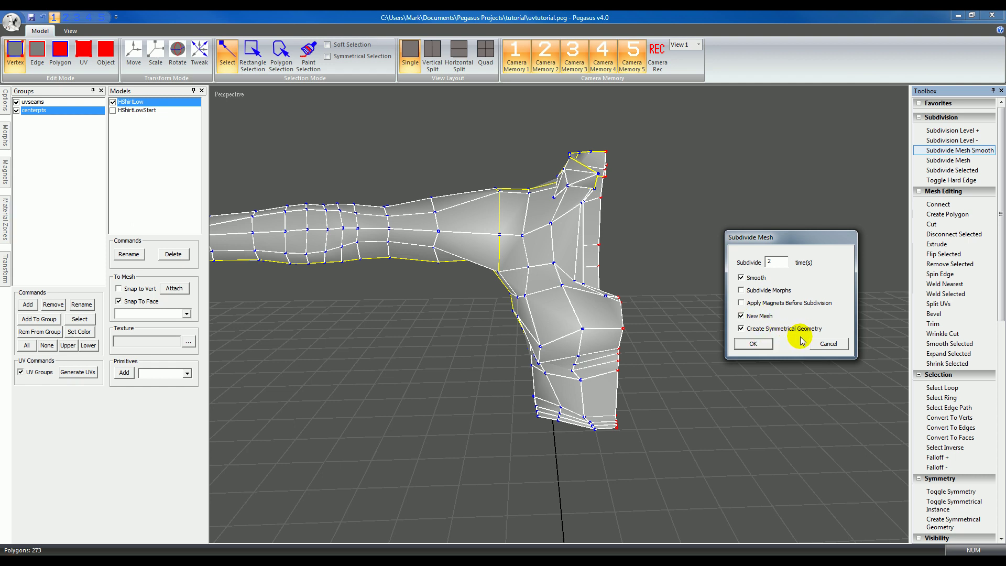
{"action": "left_click", "coordinate": [753, 344]}
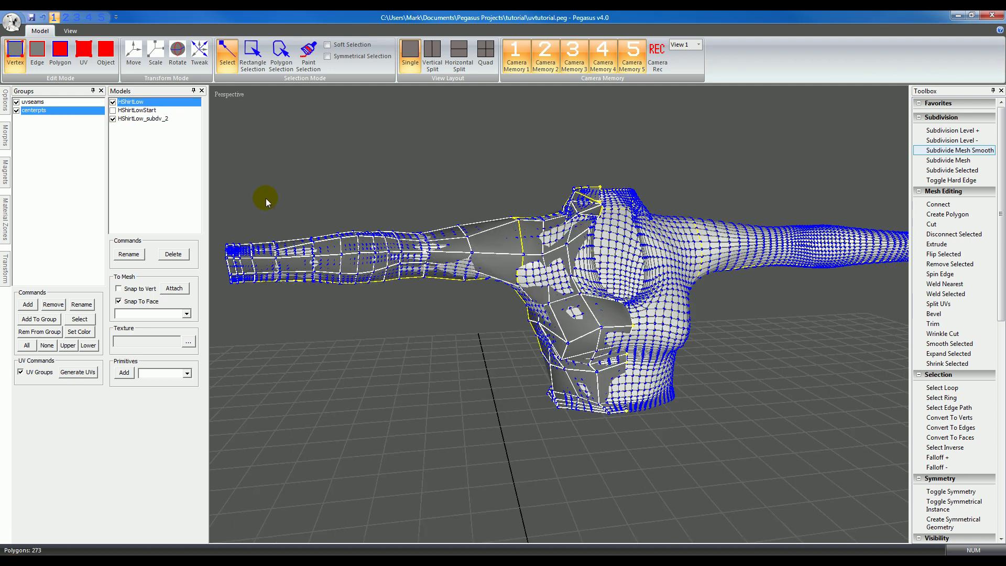
- Hide the HShirtLow model and make HShirtLow_subdv_2 the active model
{"action": "left_click", "coordinate": [113, 102]}
{"action": "left_click", "coordinate": [404, 253]}
{"action": "middle_click_drag", "start_coordinate": [416, 254], "coordinate": [389, 253]}
{"action": "left_click", "coordinate": [155, 119]}
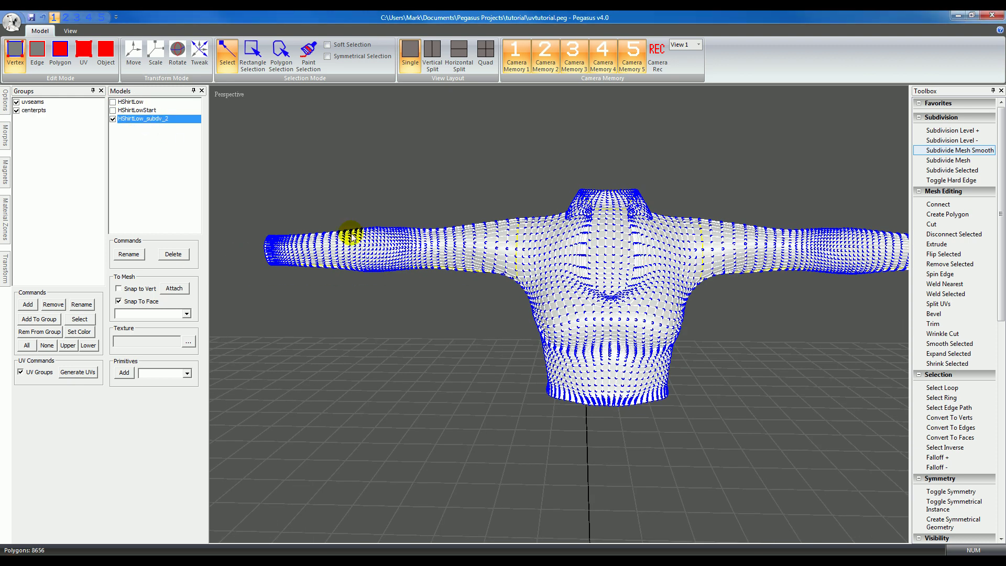
{"action": "left_click_drag", "start_coordinate": [352, 238], "coordinate": [383, 267]}
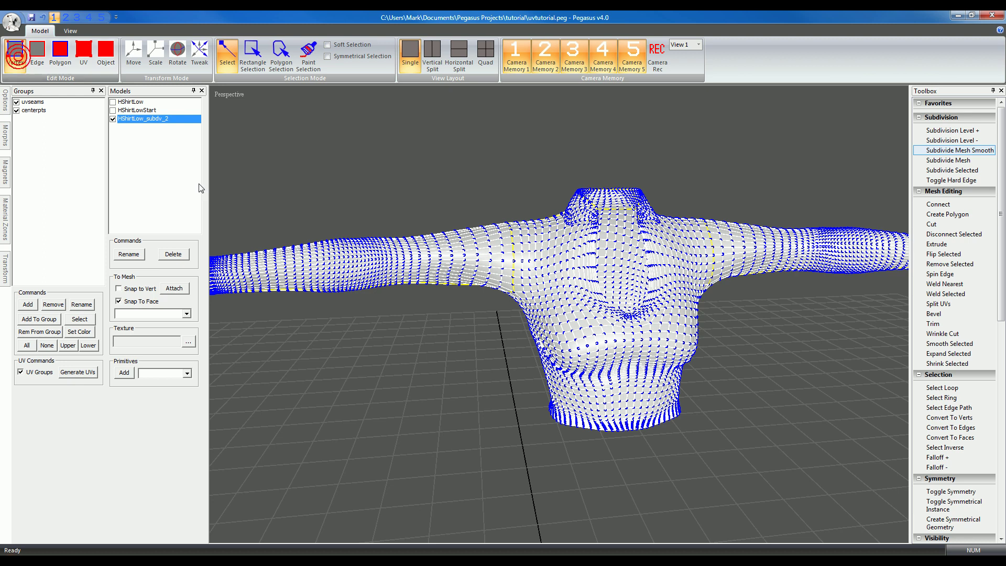
- Switch to Edge mode and view the group seams on both halves of the full shirt
{"action": "left_click", "coordinate": [37, 52]}
{"action": "left_click_drag", "start_coordinate": [335, 294], "coordinate": [466, 291]}
{"action": "left_click_drag", "start_coordinate": [775, 319], "coordinate": [685, 339]}
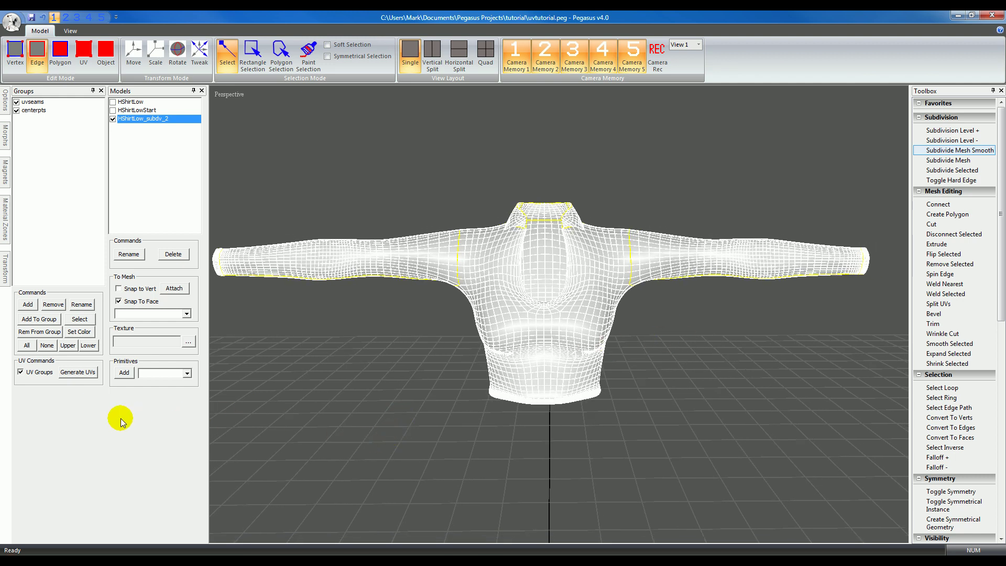
- Generate UVs for HShirtLow_subdv_2 from the UV groups and show the UV layout beside the perspective view in a vertical split
{"action": "left_click", "coordinate": [79, 373]}
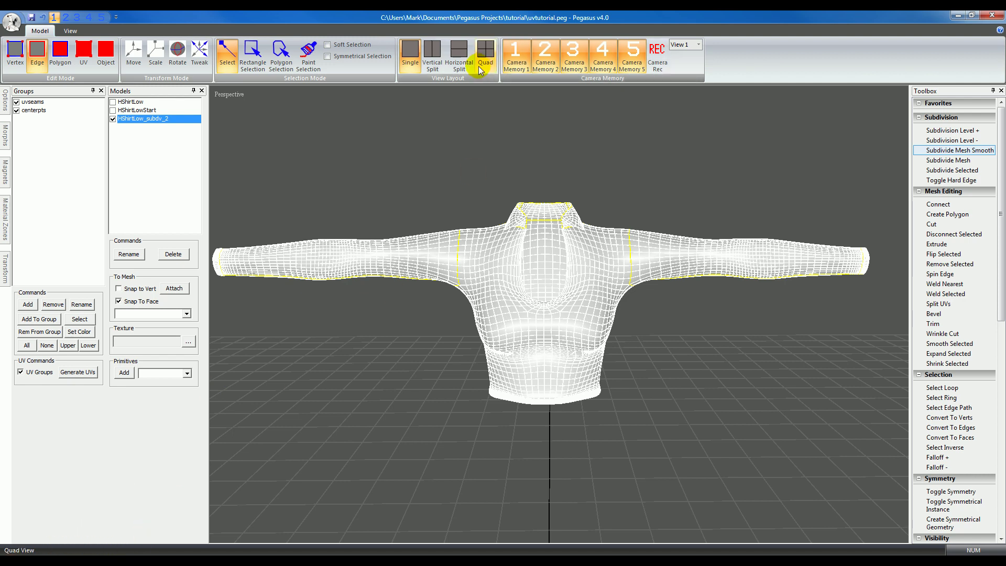
{"action": "left_click", "coordinate": [434, 58]}
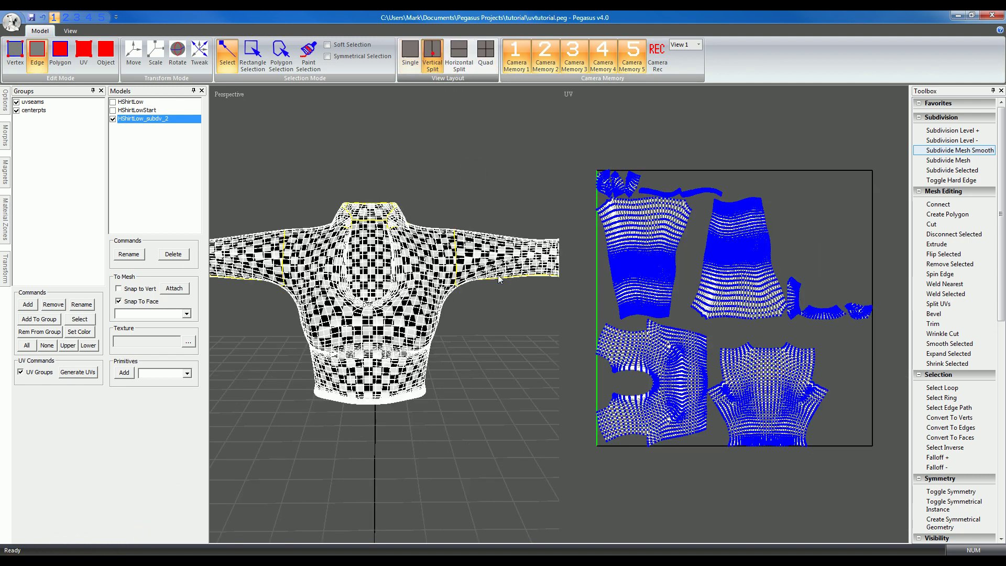
{"action": "right_click_drag", "start_coordinate": [661, 321], "coordinate": [631, 302]}
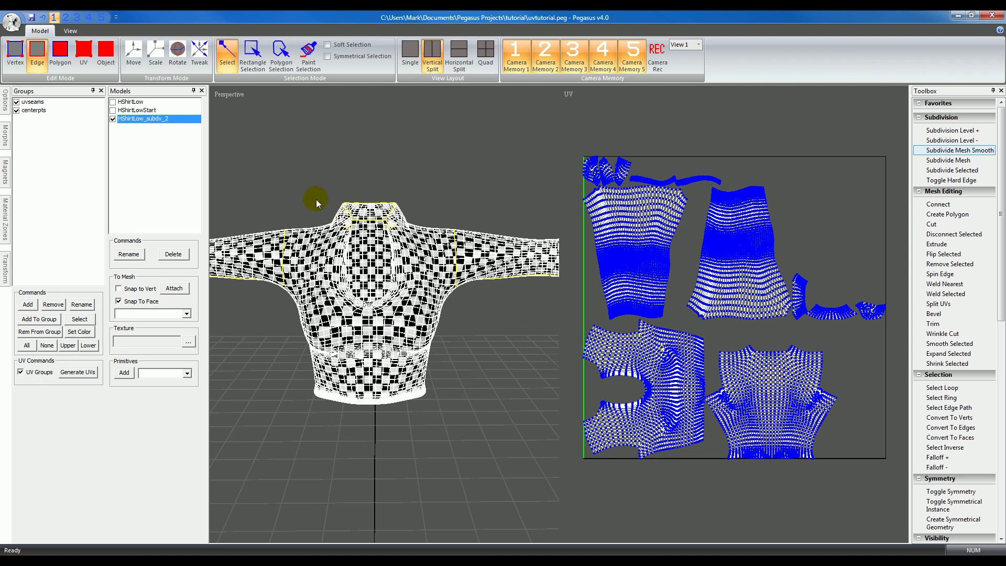
- Turn off Edged Faces in the perspective view so the shirt shows only its checker texture
{"action": "mouse_move", "coordinate": [295, 157]}
{"action": "left_mouse_down"}
{"action": "mouse_move", "coordinate": [308, 158]}
{"action": "mouse_move", "coordinate": [297, 156]}
{"action": "left_mouse_up"}
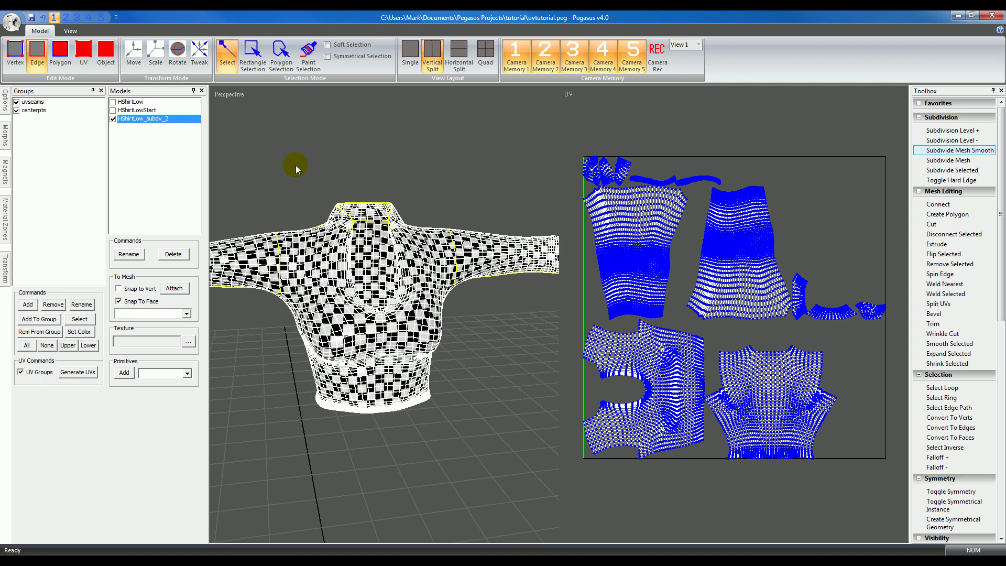
{"action": "right_click", "coordinate": [294, 169]}
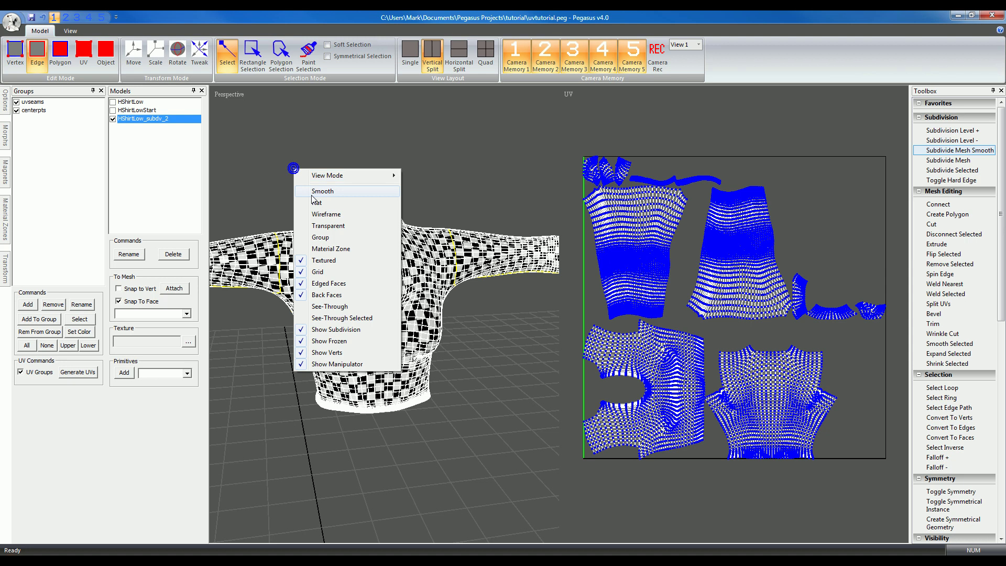
{"action": "left_click", "coordinate": [337, 286]}
{"action": "left_click_drag", "start_coordinate": [382, 398], "coordinate": [360, 394]}
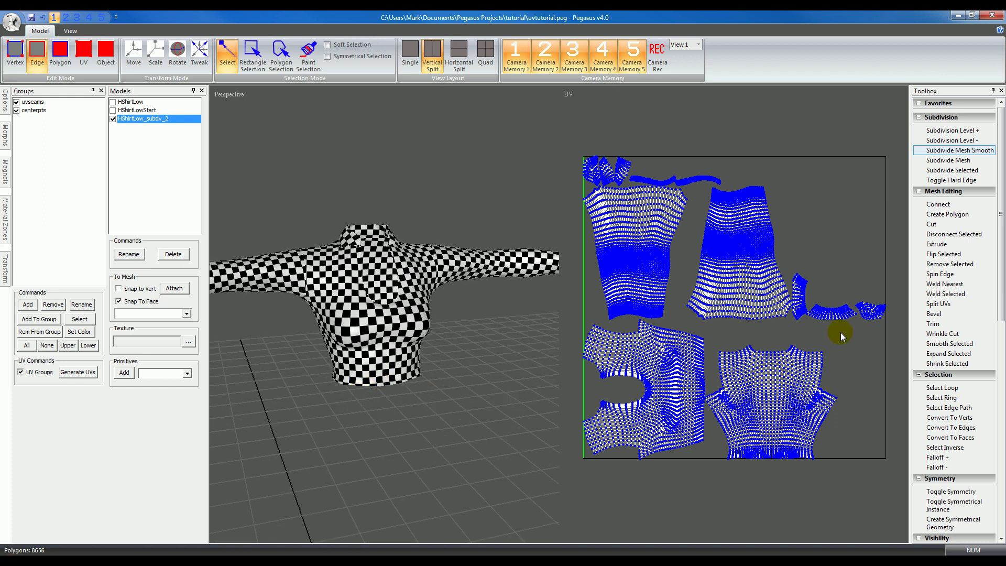
- Cycle the checker texture on the shirt with the Toggle Checker command
{"action": "left_click_drag", "start_coordinate": [1000, 325], "coordinate": [1000, 535]}
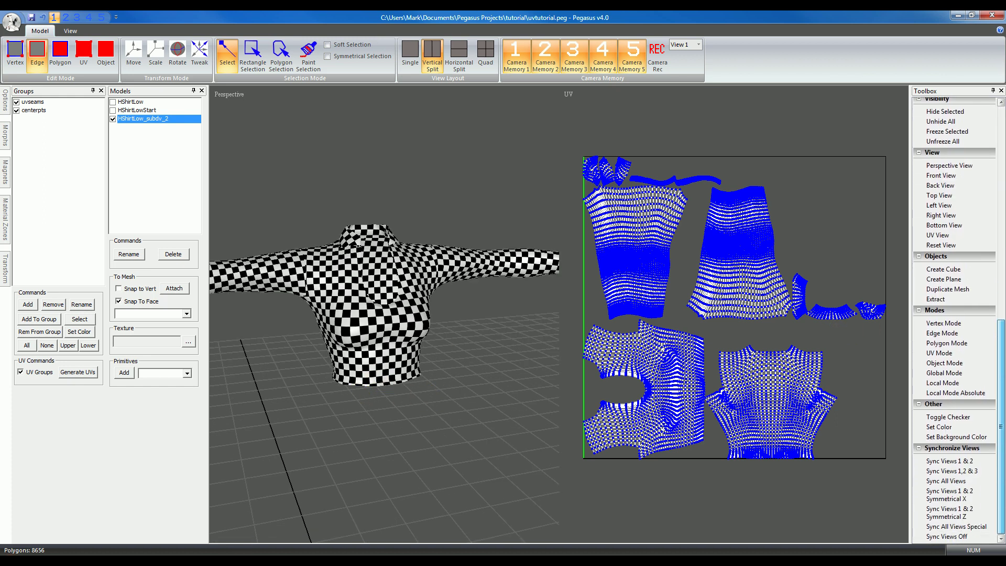
{"action": "left_click", "coordinate": [950, 417]}
{"action": "left_click", "coordinate": [950, 418]}
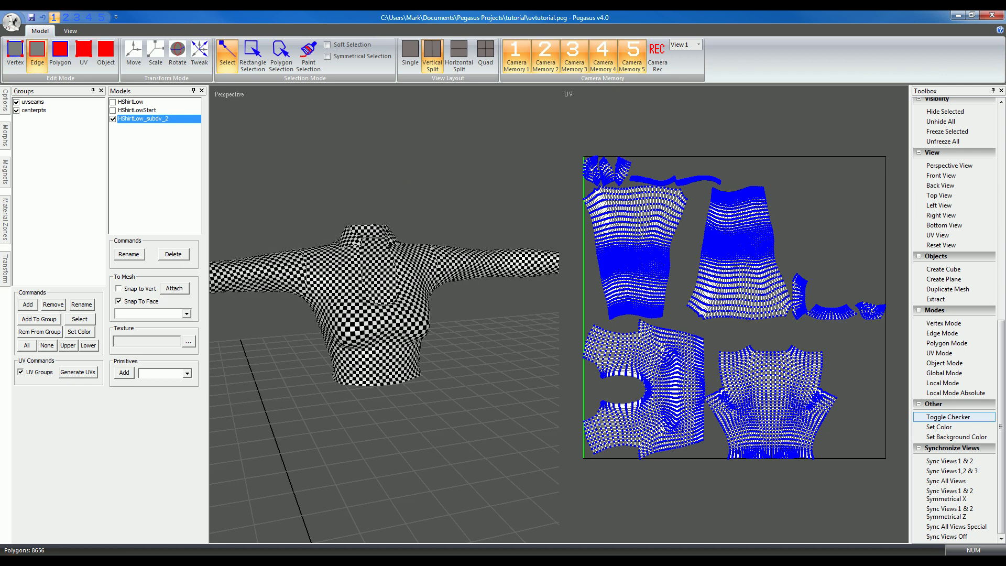
{"action": "left_click", "coordinate": [948, 417]}
{"action": "left_click", "coordinate": [949, 417]}
{"action": "left_click", "coordinate": [949, 417]}
{"action": "left_click", "coordinate": [949, 417]}
- Try larger and smaller checker tiles on the shirt by raising and lowering the tile count
{"action": "key", "text": "plus"}
{"action": "key", "text": "plus"}
{"action": "key", "text": "minus"}
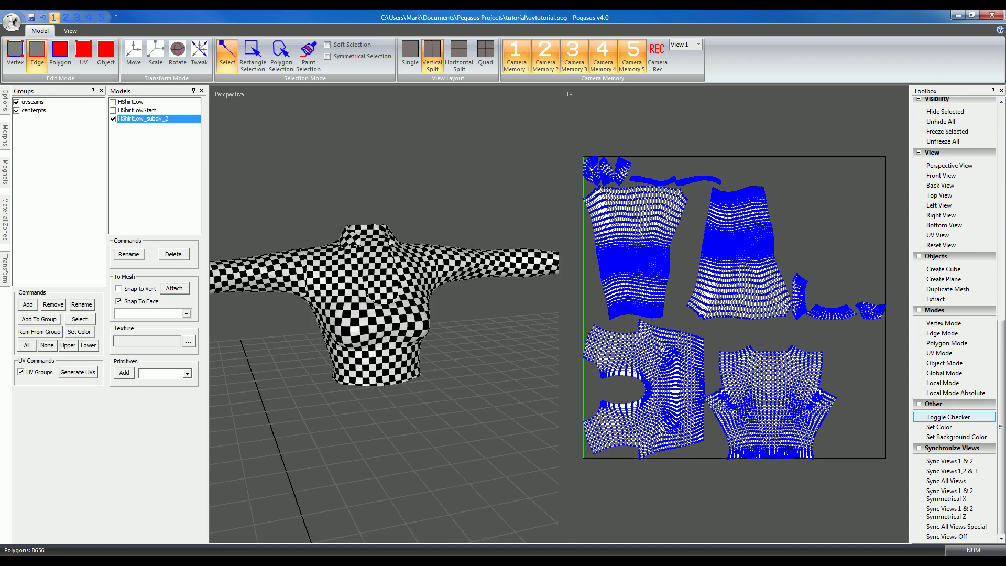
{"action": "key", "text": "minus"}
{"action": "key", "text": "plus"}
{"action": "key", "text": "plus"}
{"action": "key", "text": "minus"}
{"action": "key", "text": "minus"}
{"action": "key", "text": "plus"}
- Look up the checker tile shortcuts in the Keyboard Shortcut Editor and close it
{"action": "left_click", "coordinate": [4, 103]}
{"action": "left_click", "coordinate": [41, 248]}
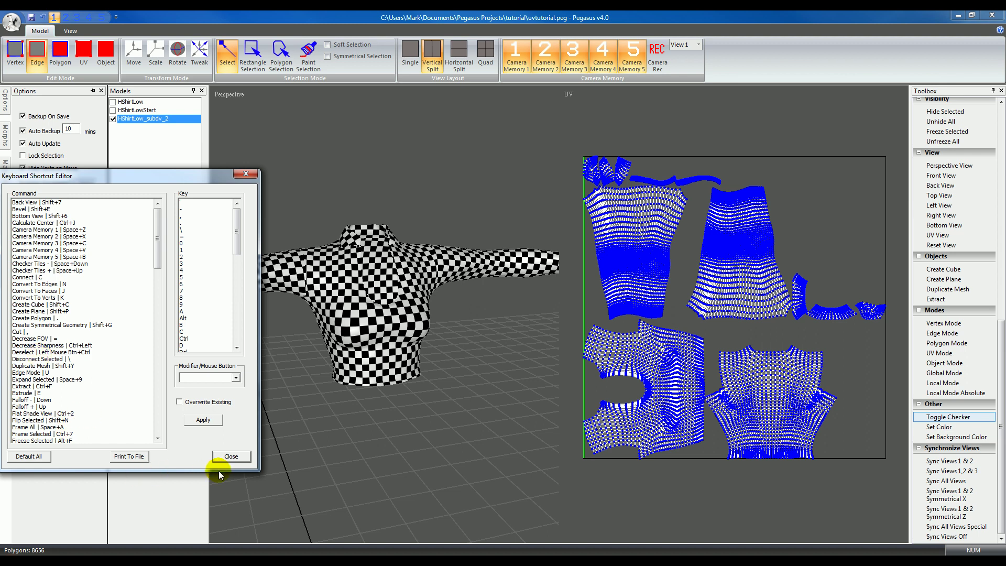
{"action": "left_click", "coordinate": [237, 457]}
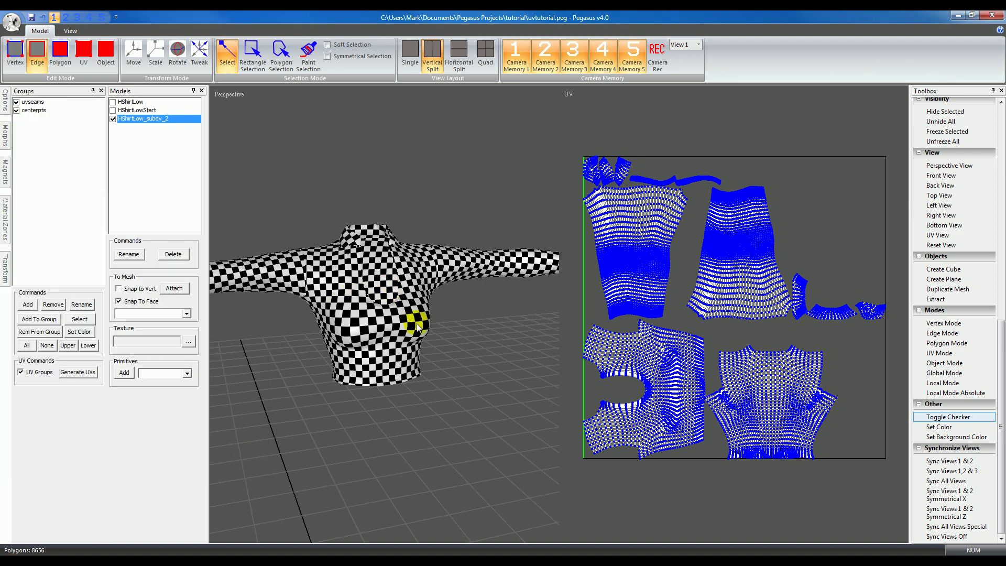
- Examine the checker pattern on the shirt from several angles and switch to UV mode
{"action": "left_click_drag", "start_coordinate": [424, 361], "coordinate": [382, 362]}
{"action": "right_click_drag", "start_coordinate": [382, 361], "coordinate": [444, 377]}
{"action": "mouse_move", "coordinate": [444, 377]}
{"action": "middle_mouse_down"}
{"action": "mouse_move", "coordinate": [407, 360]}
{"action": "mouse_move", "coordinate": [465, 375]}
{"action": "middle_mouse_up"}
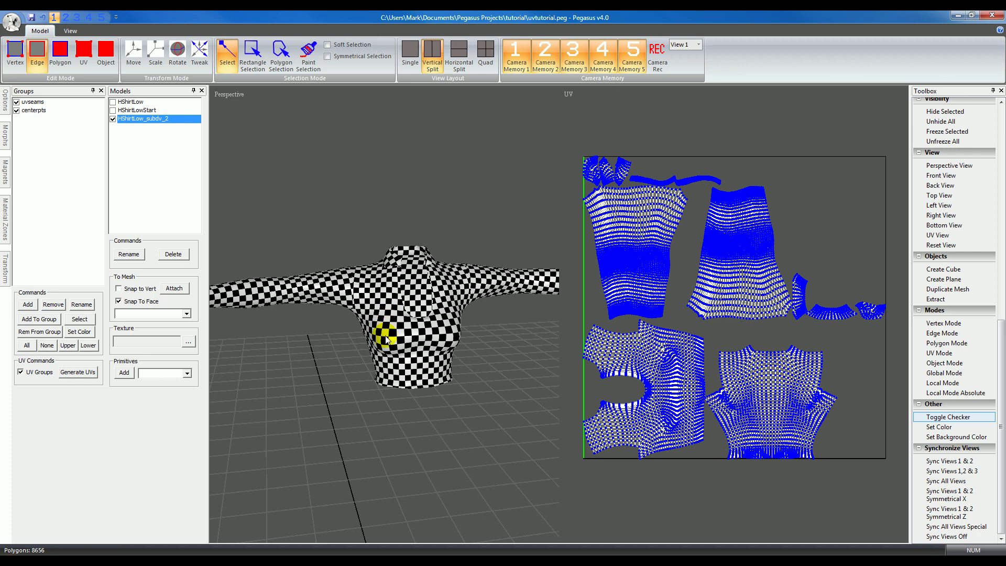
{"action": "mouse_move", "coordinate": [517, 347]}
{"action": "left_mouse_down"}
{"action": "mouse_move", "coordinate": [473, 351]}
{"action": "mouse_move", "coordinate": [525, 353]}
{"action": "left_mouse_up"}
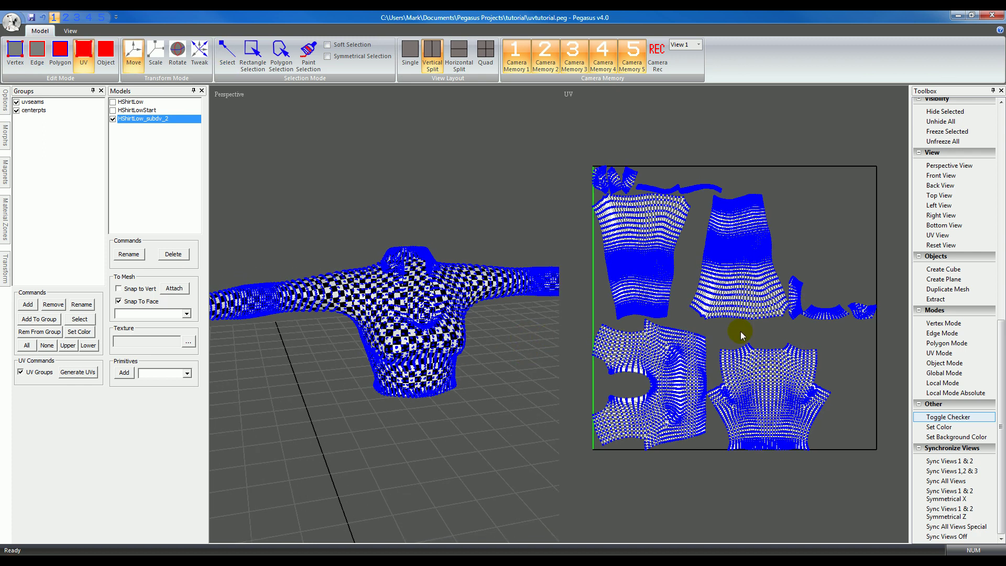
{"action": "left_click", "coordinate": [649, 338]}
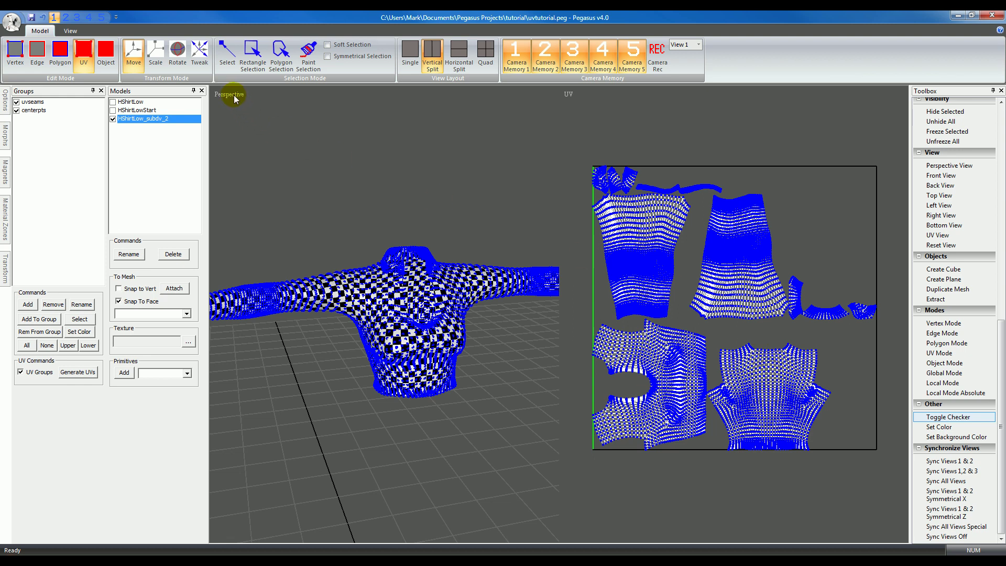
- Show the UV layout alone in a single view, enlarged on the front and back body pieces
{"action": "left_click", "coordinate": [412, 64]}
{"action": "left_click", "coordinate": [239, 96]}
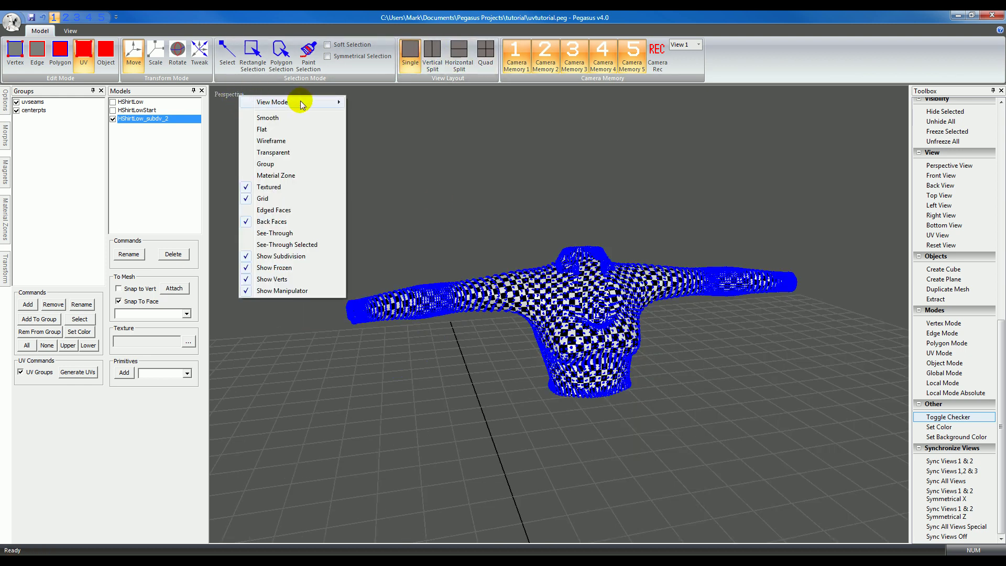
{"action": "mouse_move", "coordinate": [288, 102]}
{"action": "left_click", "coordinate": [379, 181]}
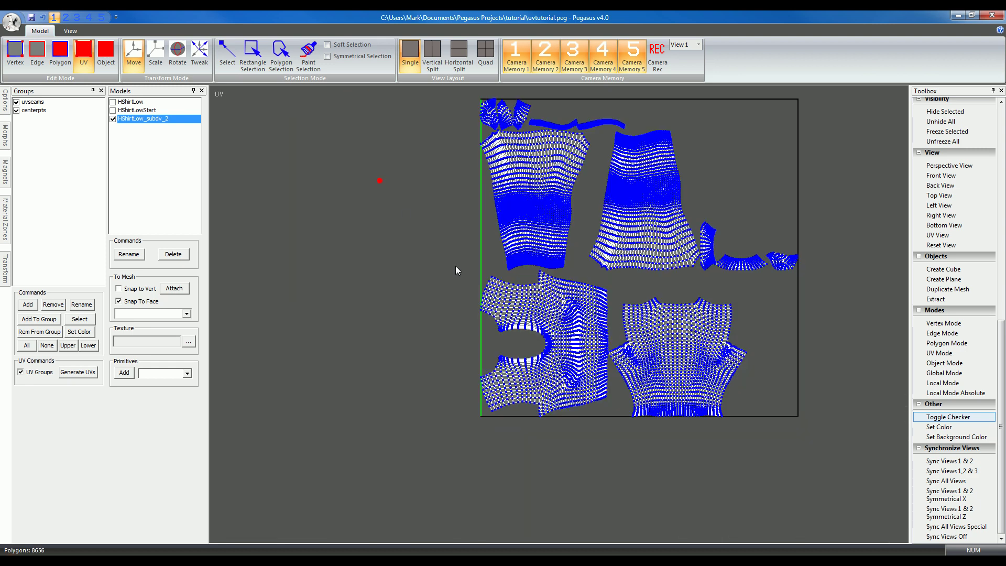
{"action": "scroll", "coordinate": [534, 295], "scroll_direction": "up", "scroll_amount": 4}
{"action": "middle_click_drag", "start_coordinate": [530, 265], "coordinate": [368, 479]}
{"action": "middle_click_drag", "start_coordinate": [624, 340], "coordinate": [490, 135]}
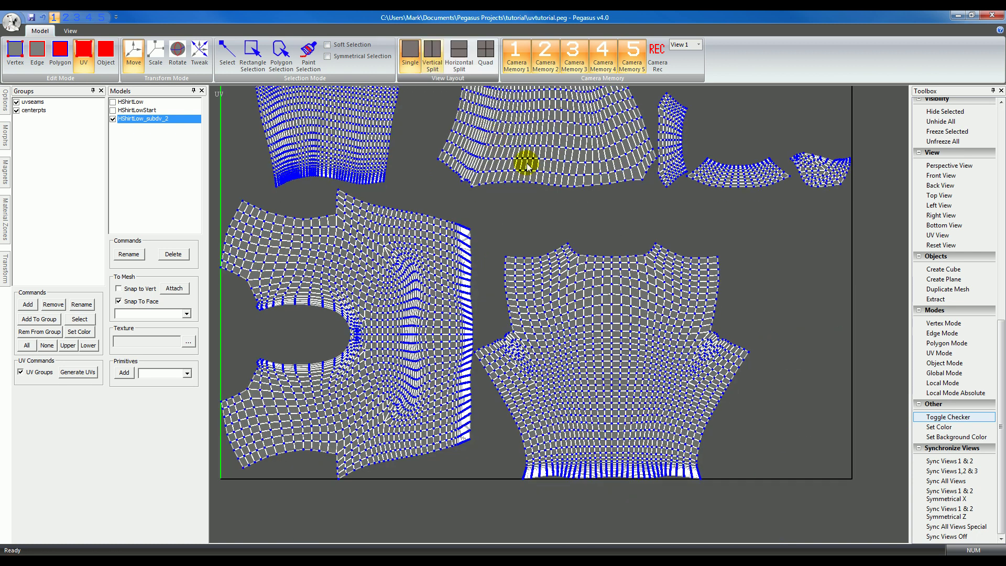
- In UV mode, select the back body UV island and move it up and right within the UV square
{"action": "left_click", "coordinate": [56, 59]}
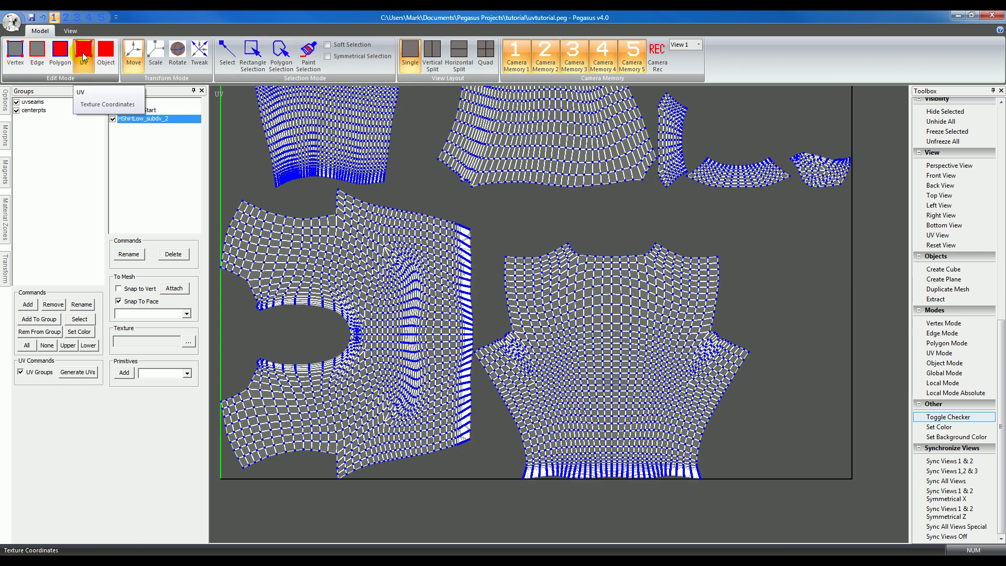
{"action": "left_click", "coordinate": [84, 57]}
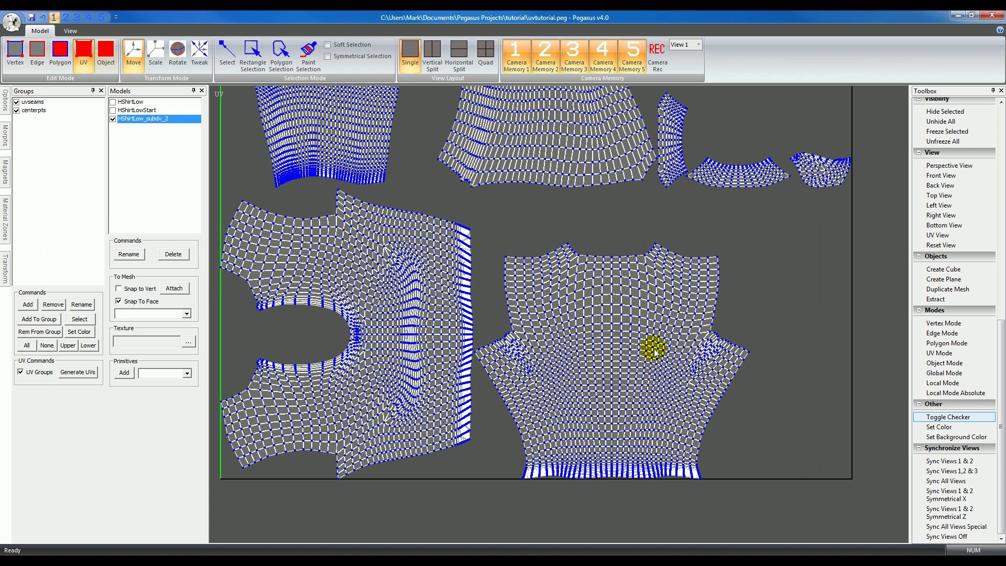
{"action": "left_click", "coordinate": [611, 314]}
{"action": "left_click_drag", "start_coordinate": [621, 387], "coordinate": [703, 351]}
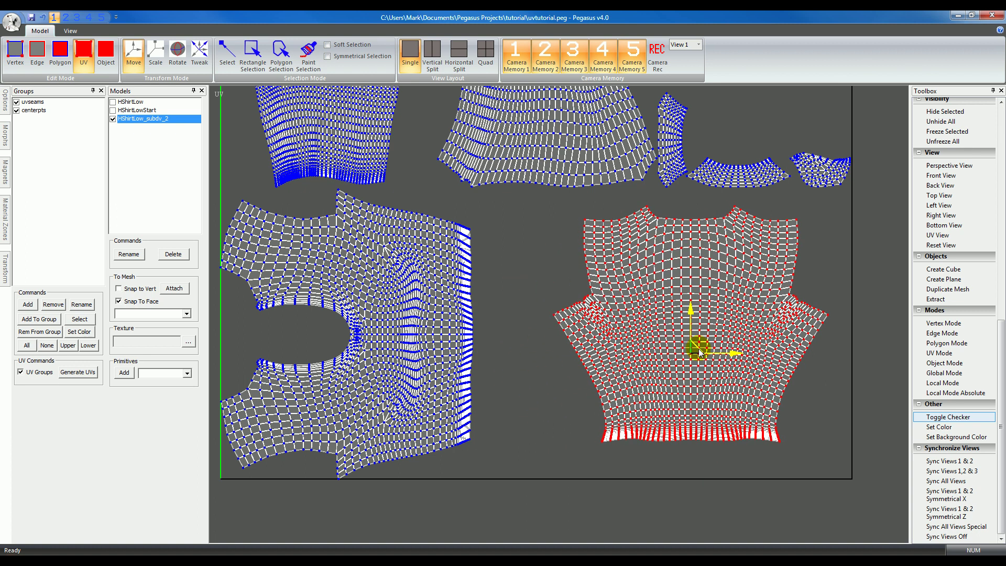
- Rotate the front body UV island about 90° clockwise so its neckline faces up, and move it down clear of the sleeve pieces
{"action": "left_click", "coordinate": [413, 336]}
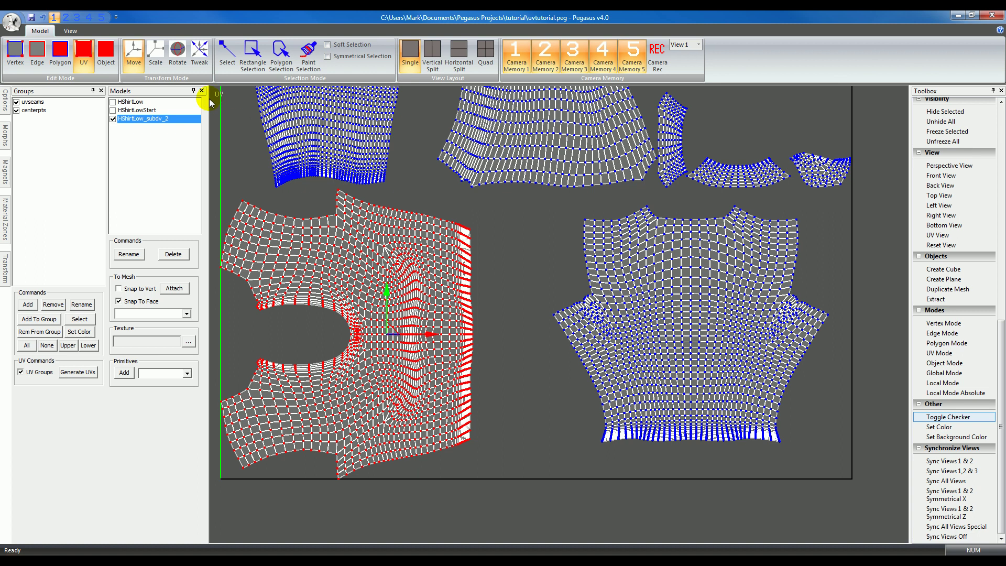
{"action": "left_click", "coordinate": [157, 55]}
{"action": "left_click", "coordinate": [178, 52]}
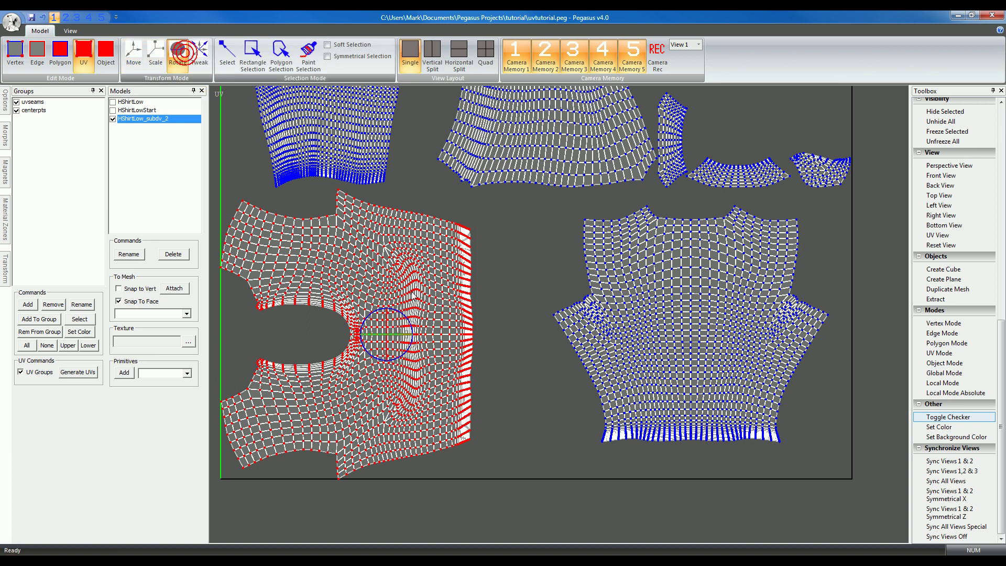
{"action": "left_click_drag", "start_coordinate": [405, 318], "coordinate": [427, 321]}
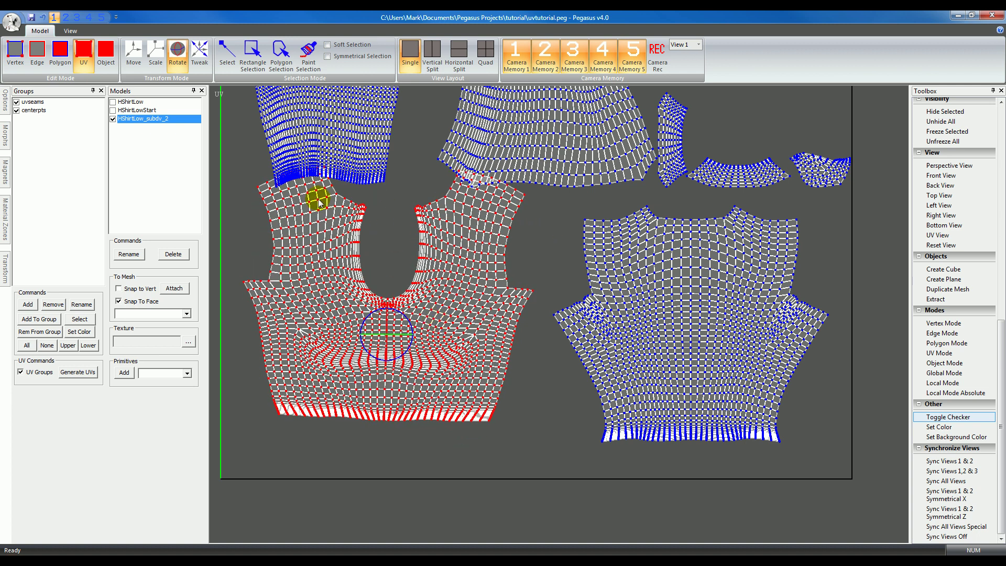
{"action": "left_click", "coordinate": [133, 52]}
{"action": "left_click_drag", "start_coordinate": [397, 293], "coordinate": [398, 334]}
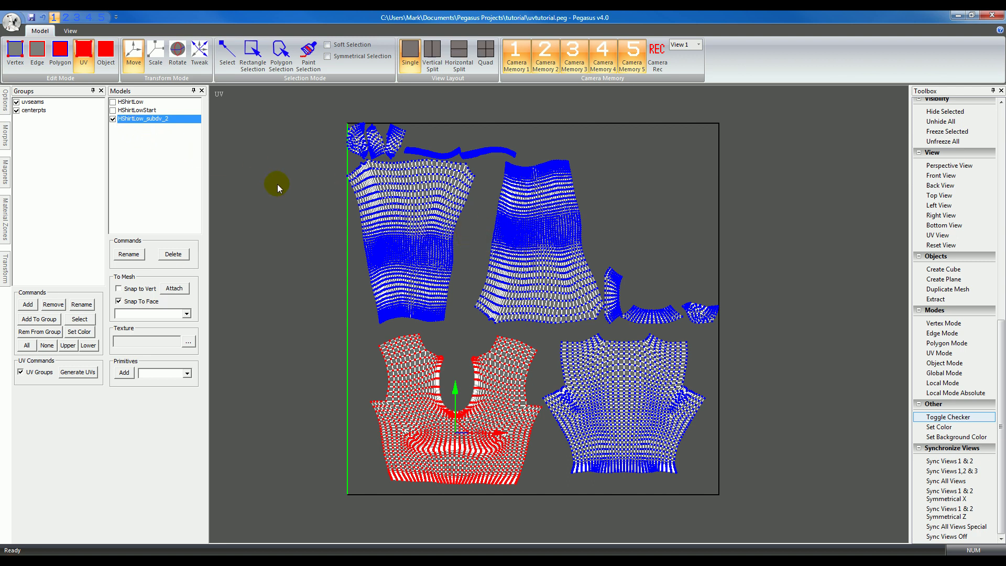
- Hide HShirtLow_subdv_2, show the HShirtLow half shirt instead, and change the viewport to the perspective view
{"action": "left_click", "coordinate": [113, 119]}
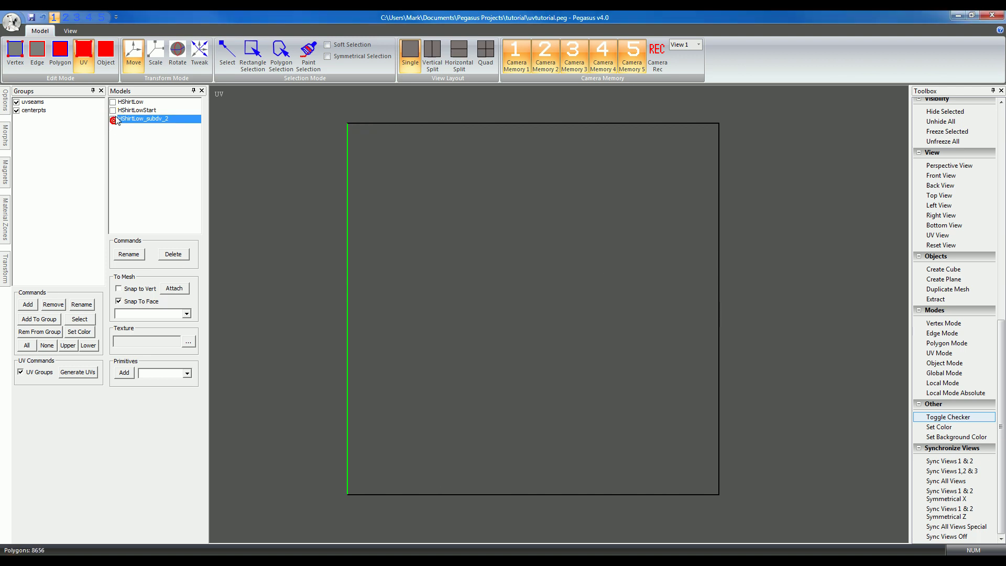
{"action": "left_click", "coordinate": [113, 103]}
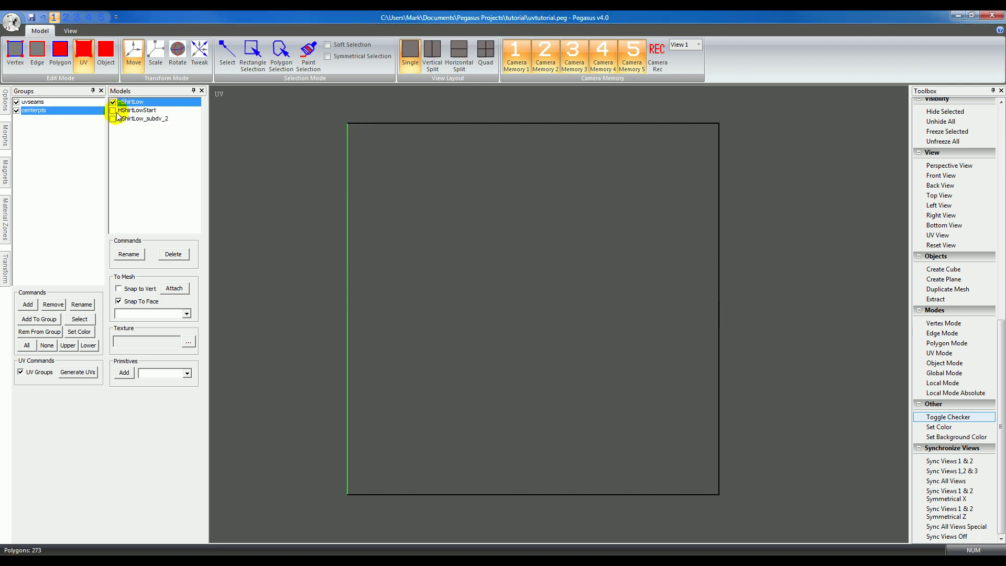
{"action": "left_click", "coordinate": [226, 94]}
{"action": "mouse_move", "coordinate": [265, 99]}
{"action": "left_click", "coordinate": [356, 103]}
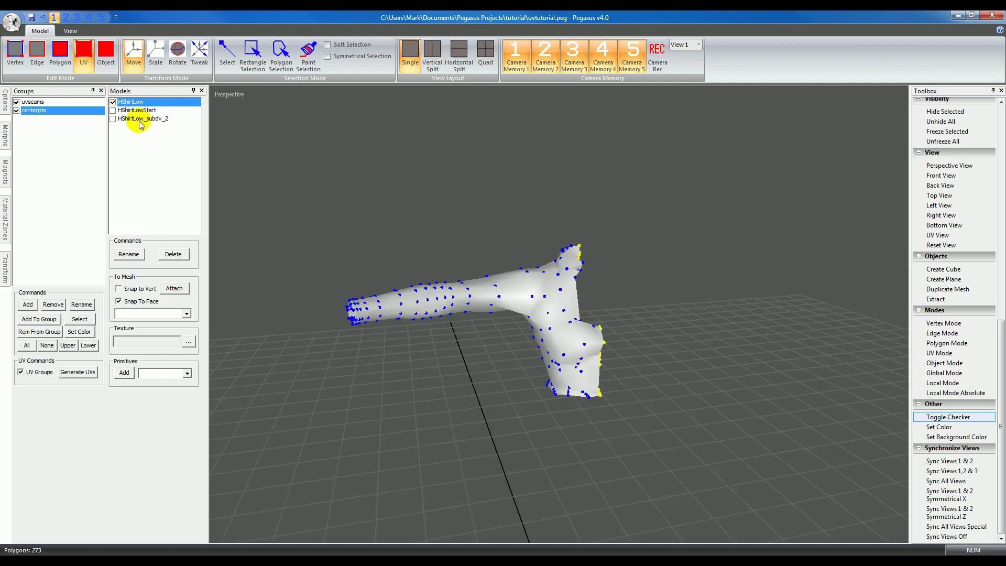
- Hide HShirtLow and show HShirtLow_subdv_2 again as the active model
{"action": "left_click", "coordinate": [112, 102]}
{"action": "left_click", "coordinate": [112, 119]}
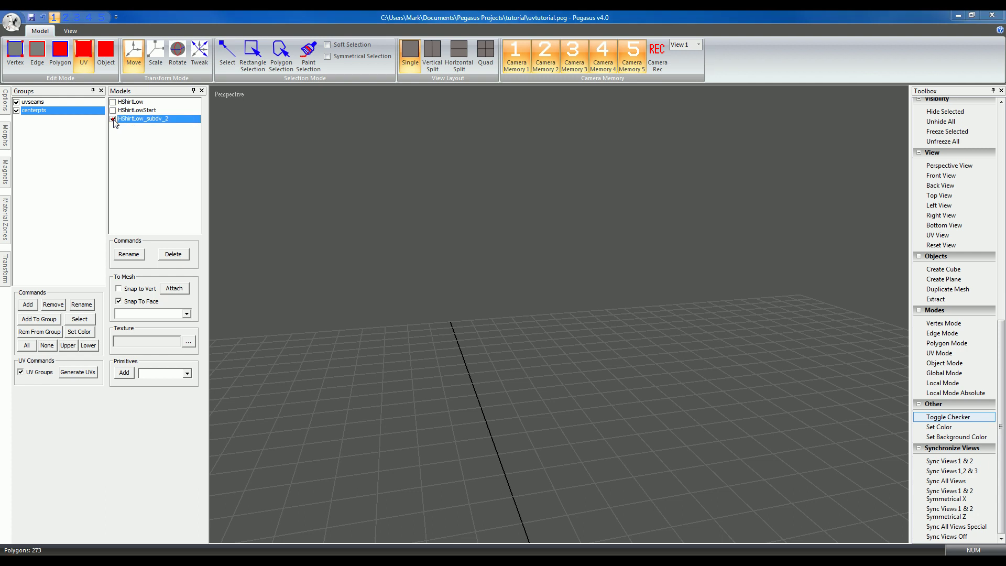